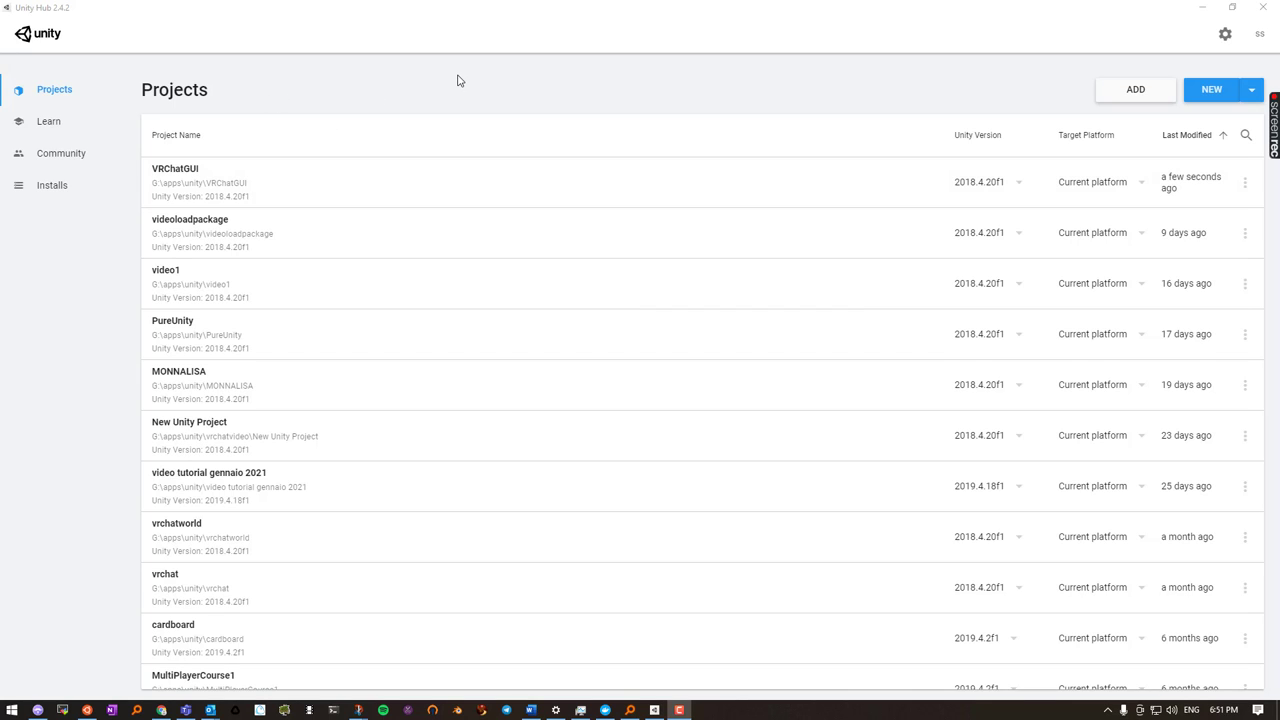
Create a 3D project named UdonBase with Unity version 2018.4.20f1, checking the installed versions first
click(37, 187)
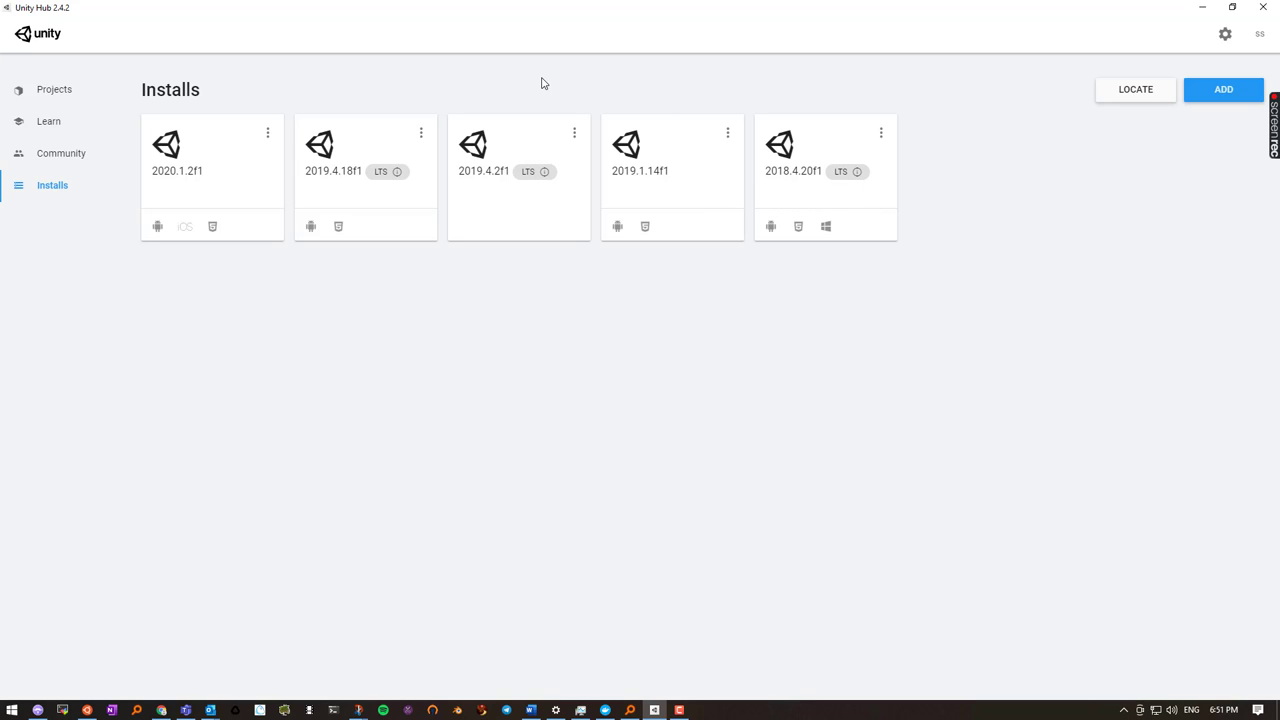
click(52, 92)
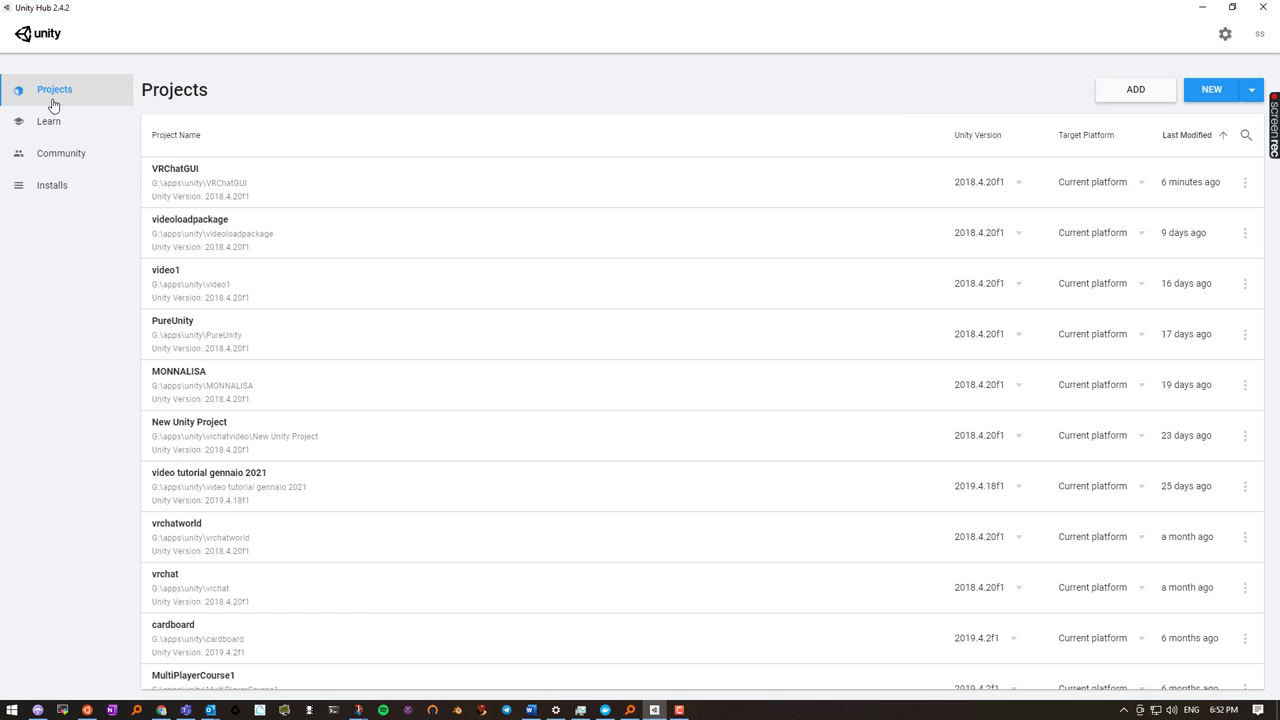
click(1251, 89)
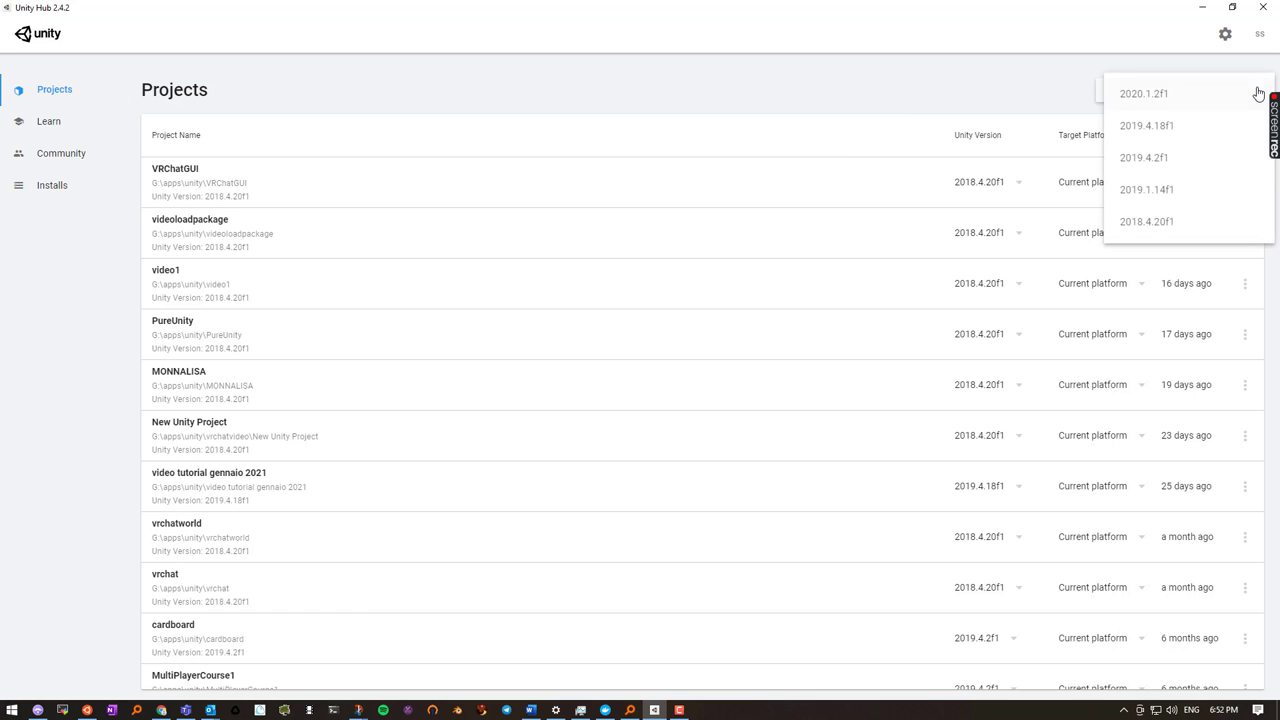
click(1143, 221)
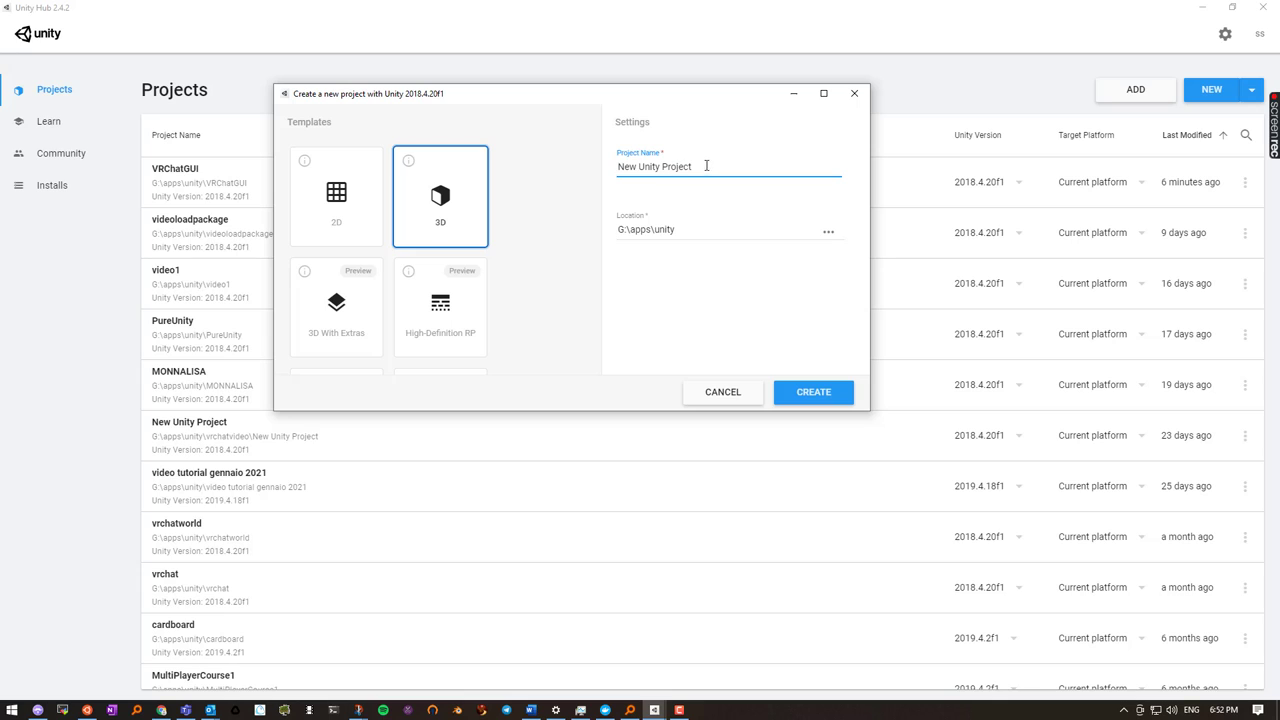
drag(699, 167, 602, 167)
text(UdonBase)
click(806, 394)
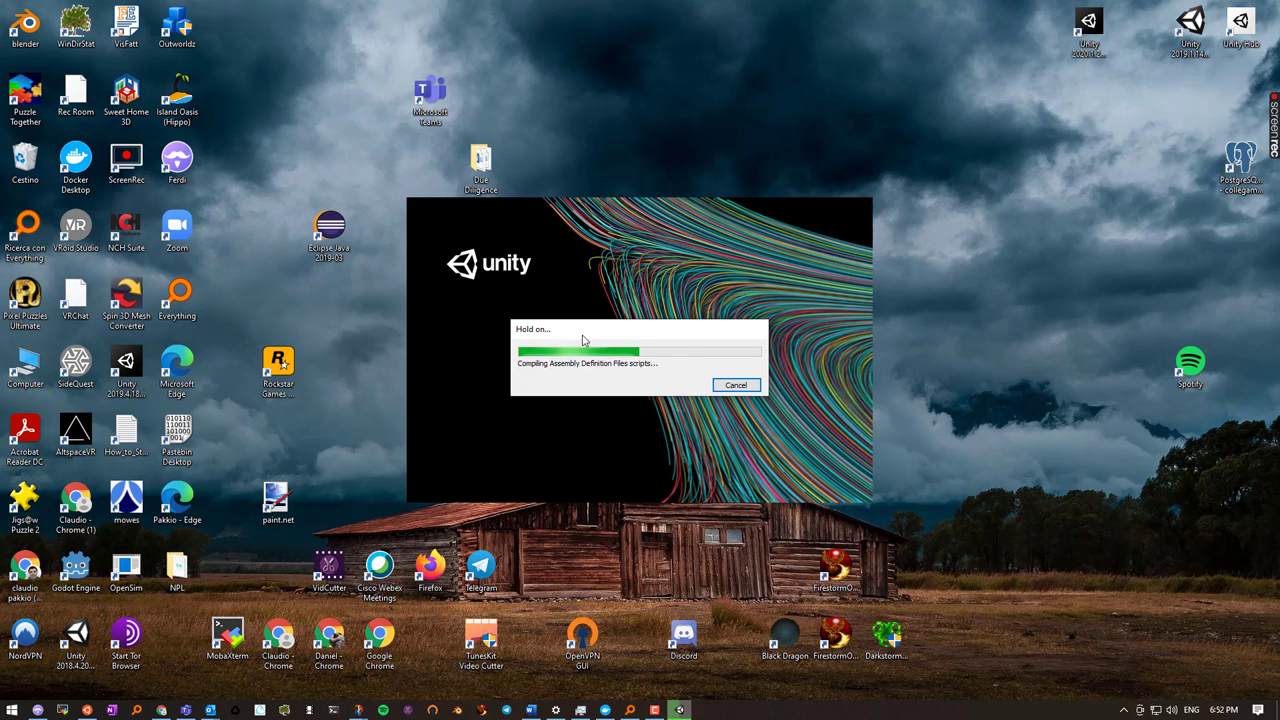
Switch to Chrome, open the VRChat website and log in with the saved account credentials
click(161, 710)
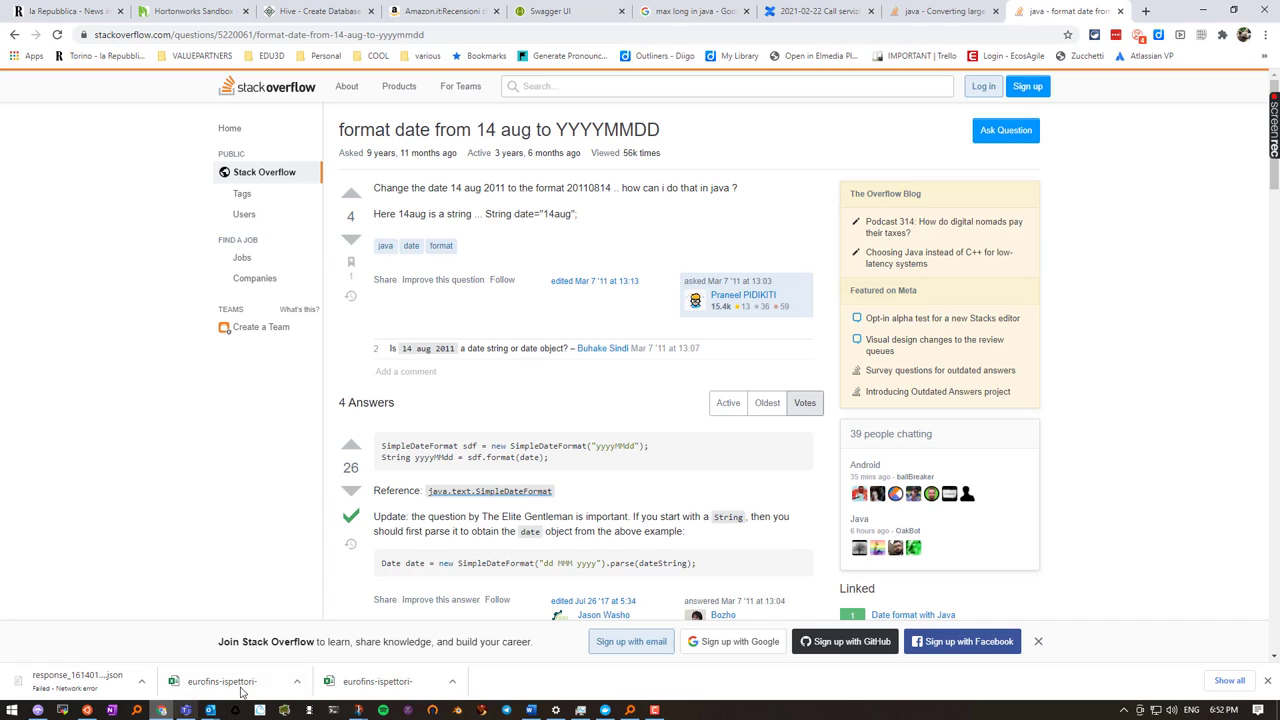
click(399, 35)
text(vrchat)
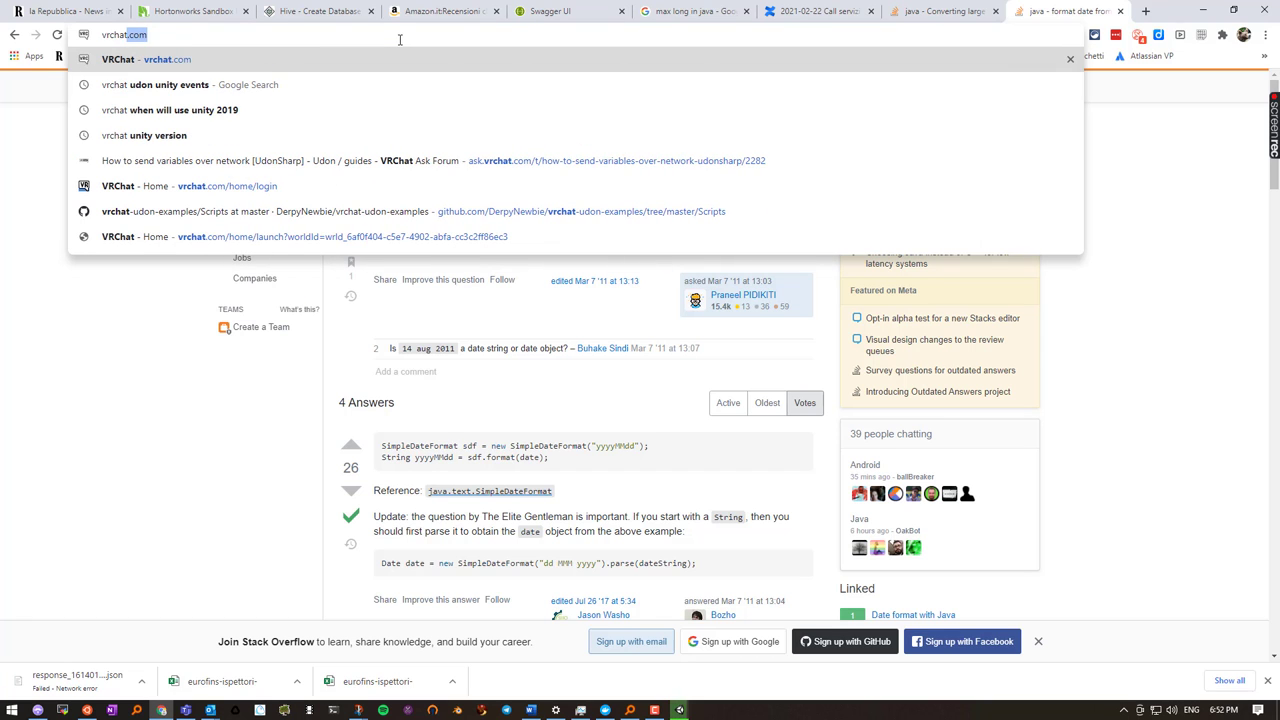
key(Return)
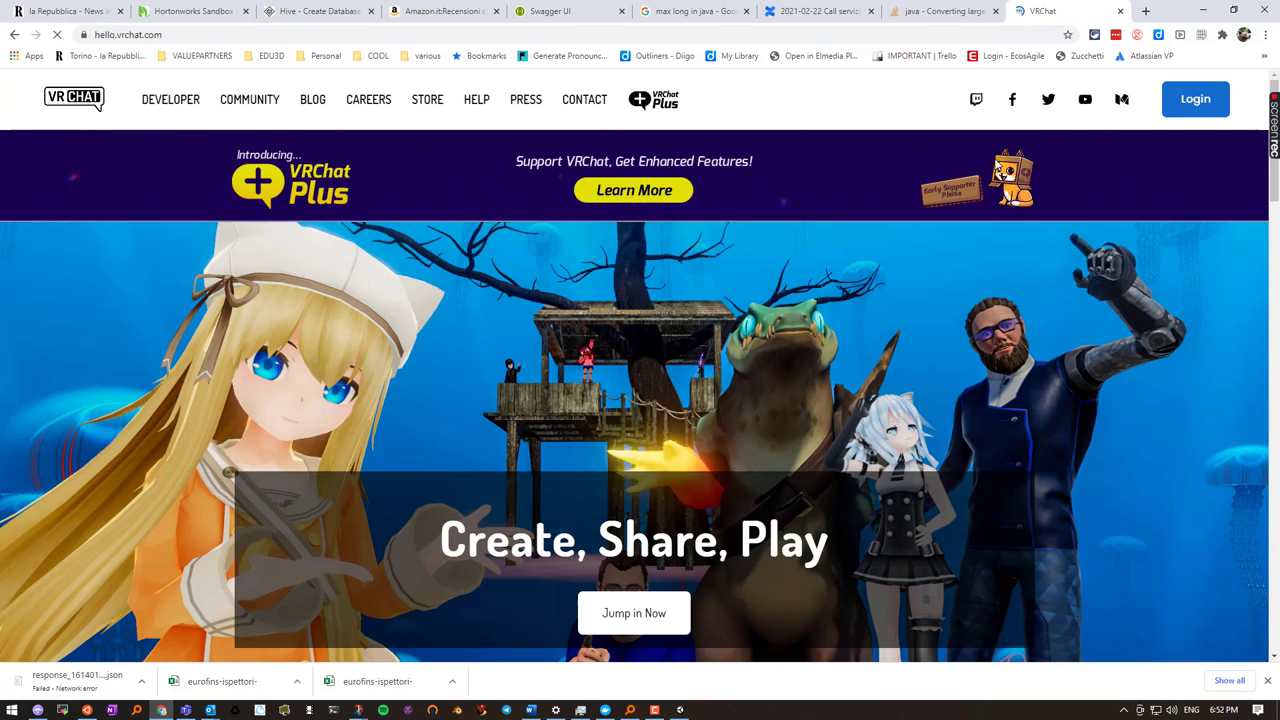
click(1205, 100)
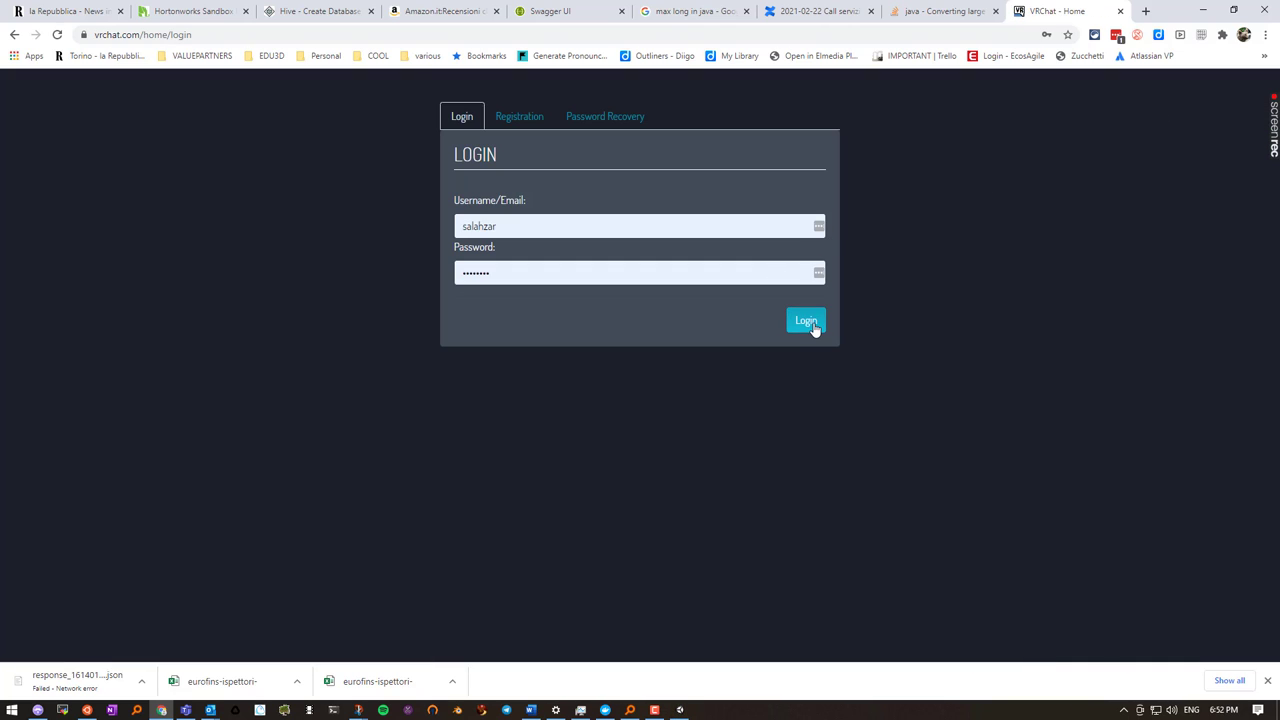
click(808, 322)
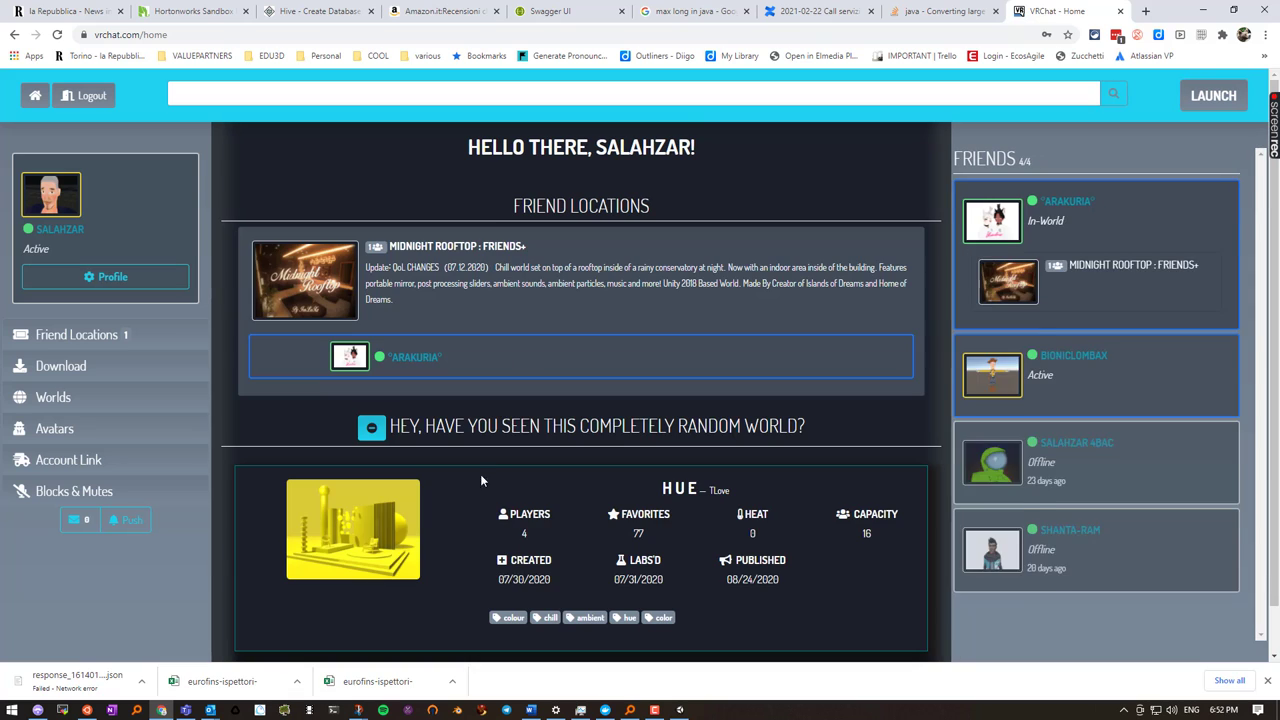
Download the VRChat SDK3 package for Worlds from the site's download page
click(57, 368)
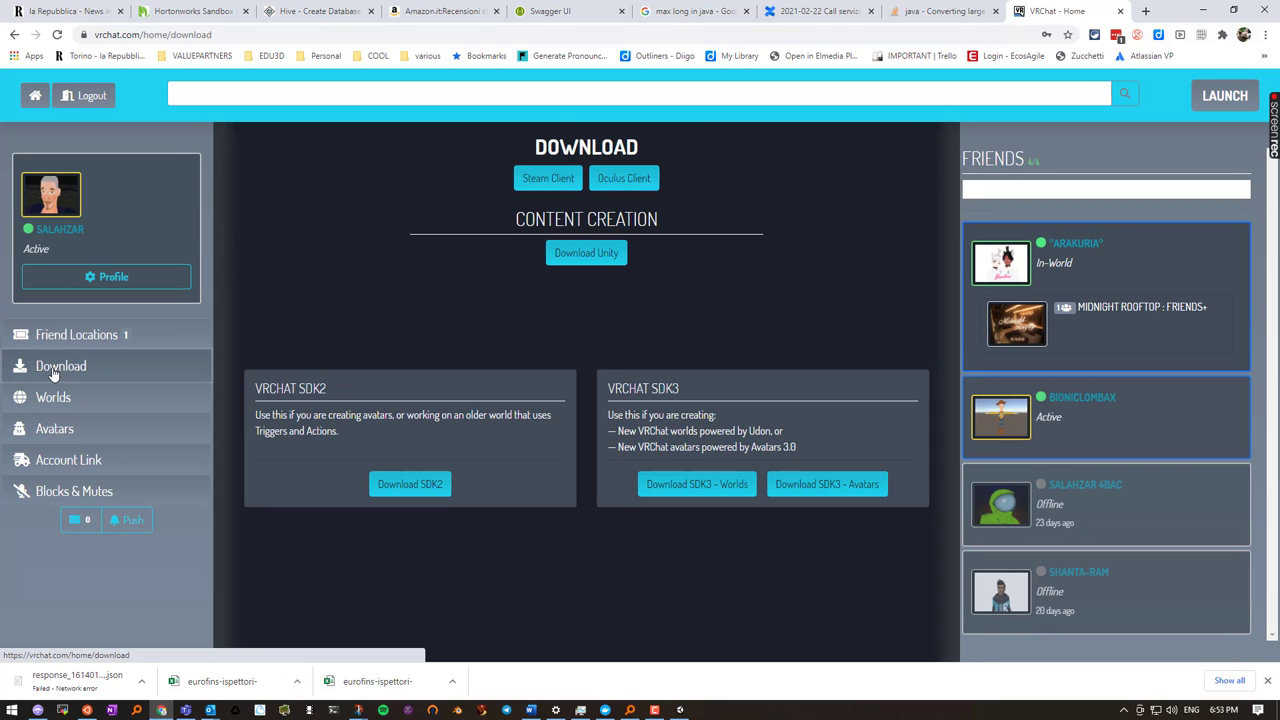
click(683, 488)
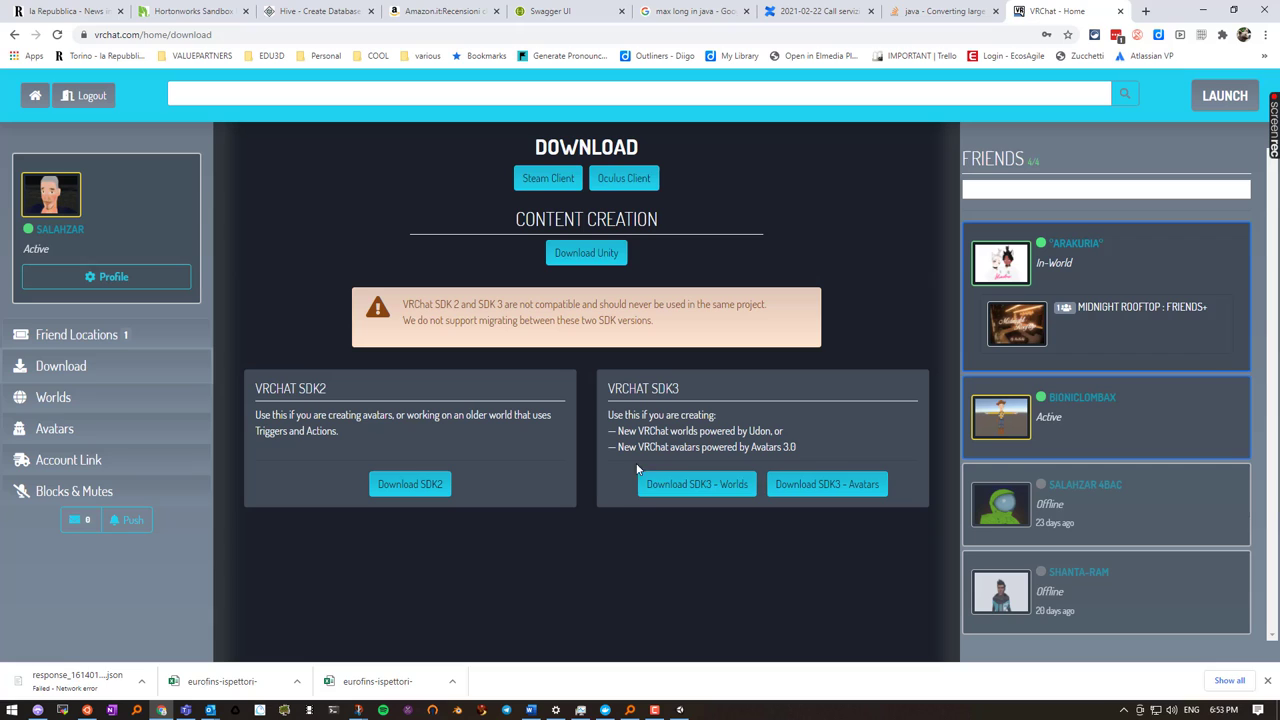
click(695, 486)
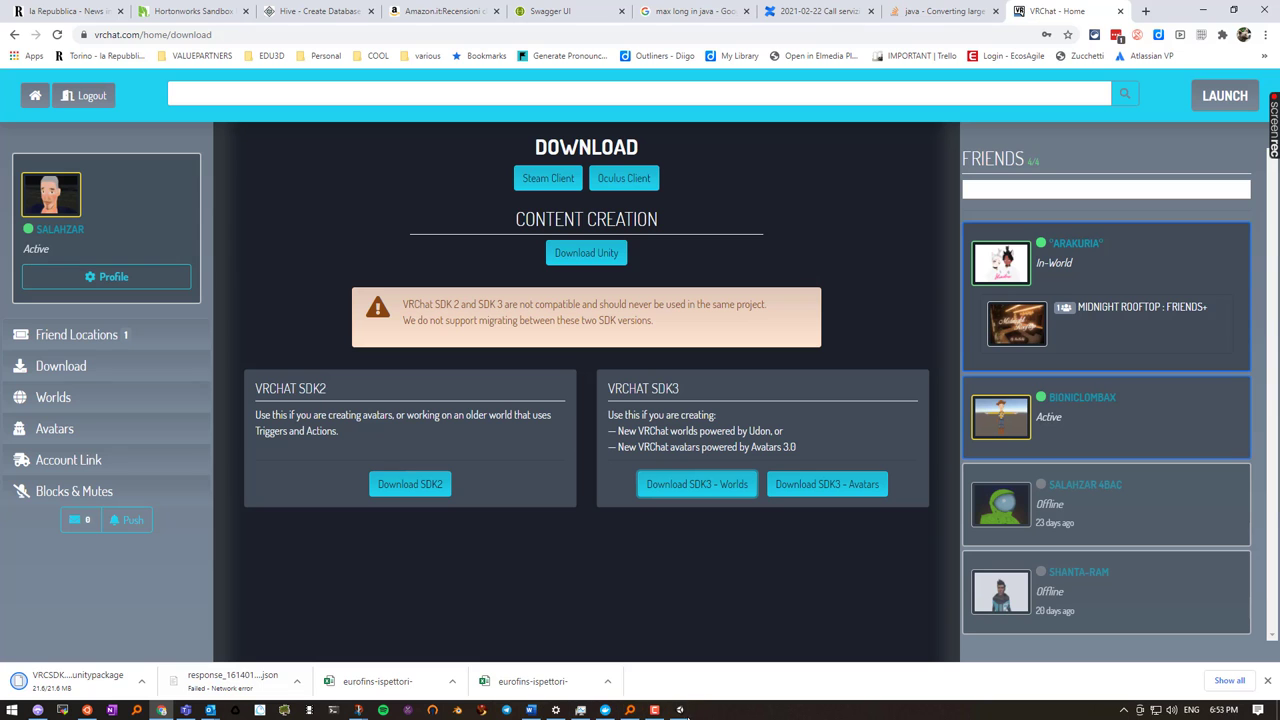
Switch to the UdonBase project in Unity and import all contents of the downloaded VRCSDK3-WORLD package
click(679, 711)
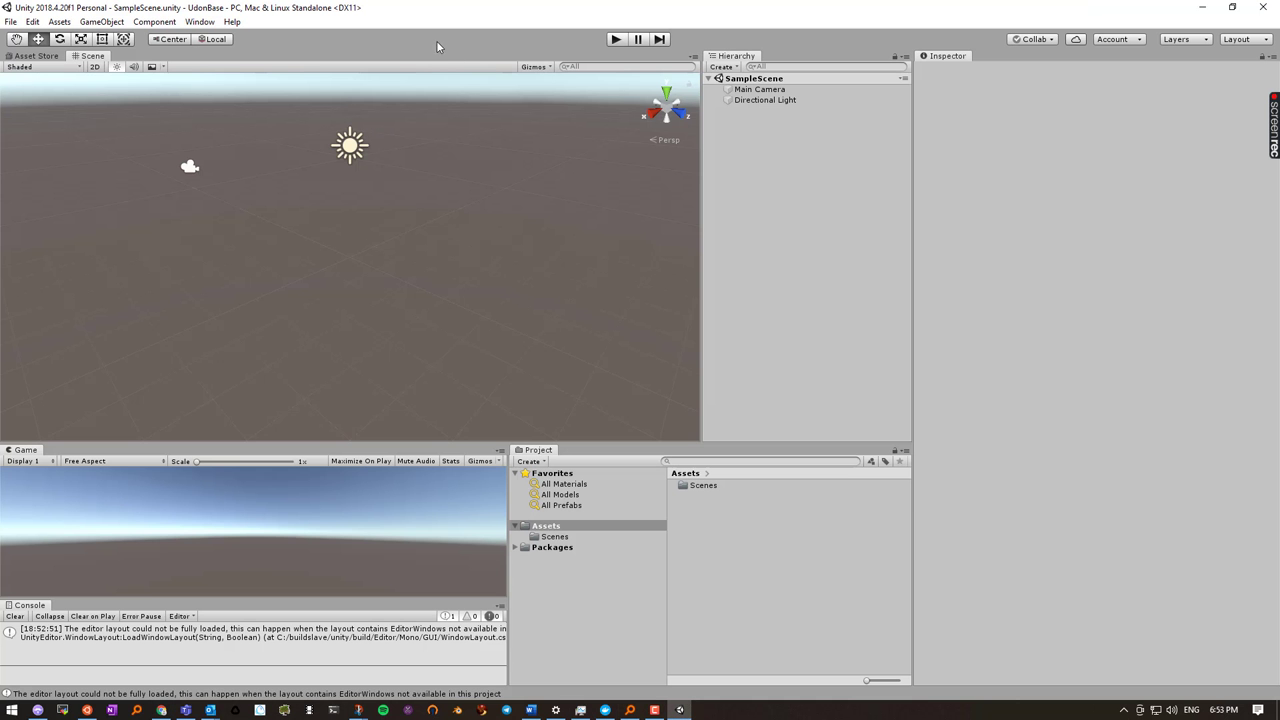
drag(432, 16, 729, 21)
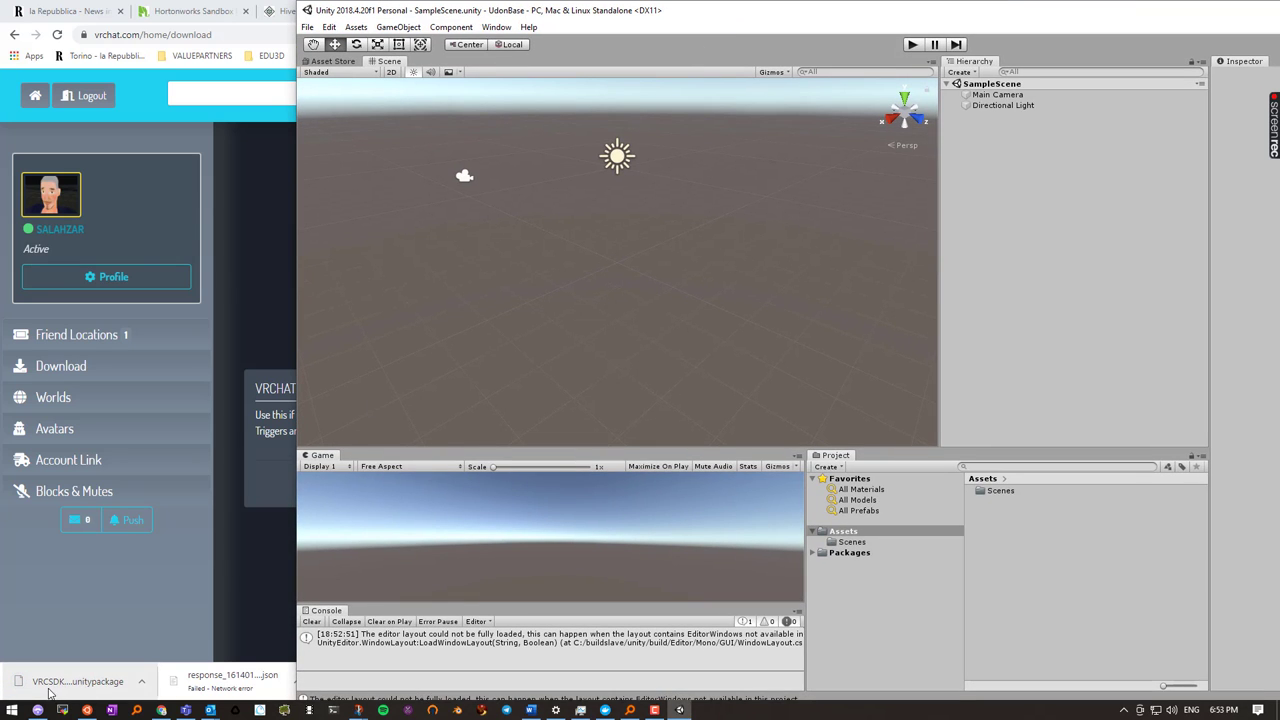
drag(46, 690, 1021, 552)
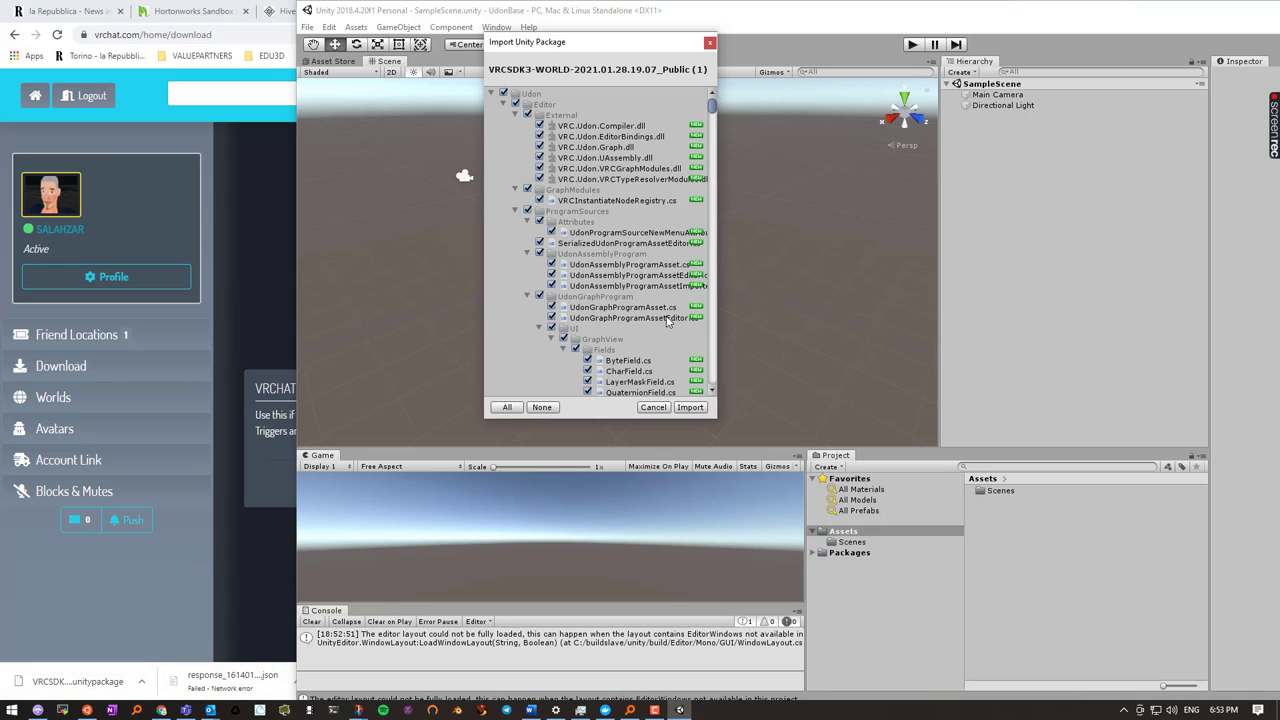
click(690, 409)
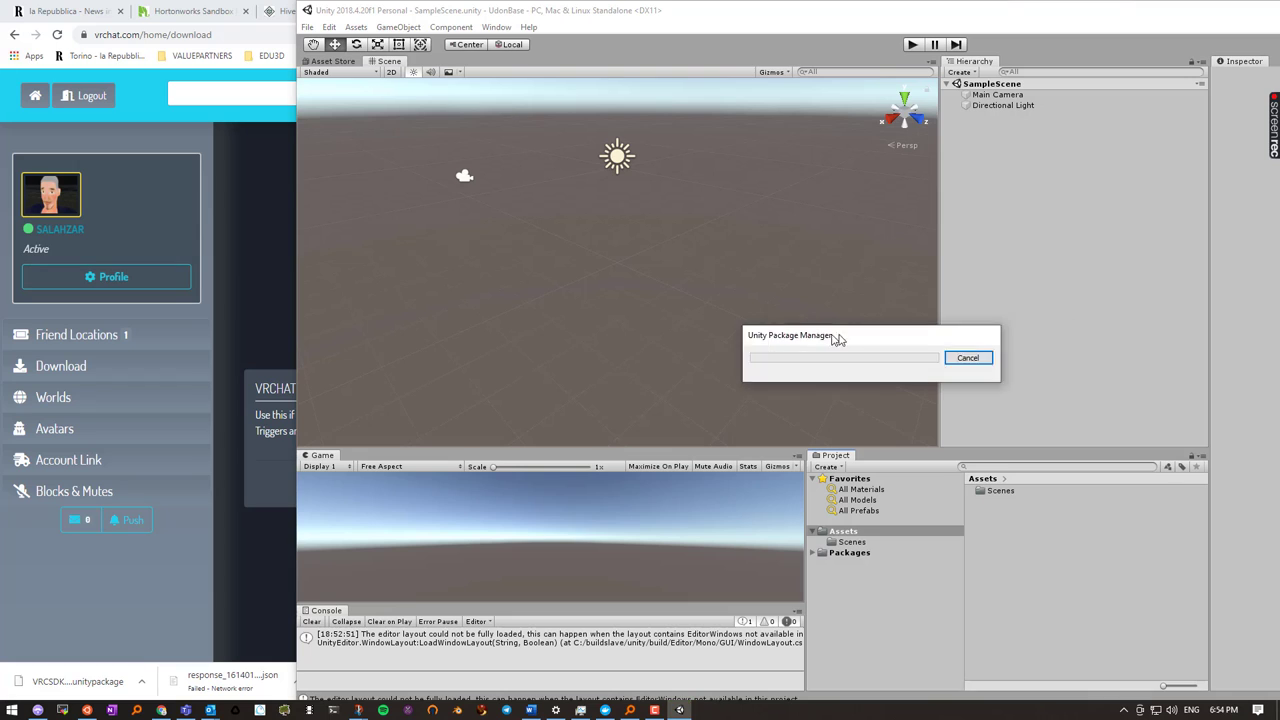
drag(838, 338, 680, 368)
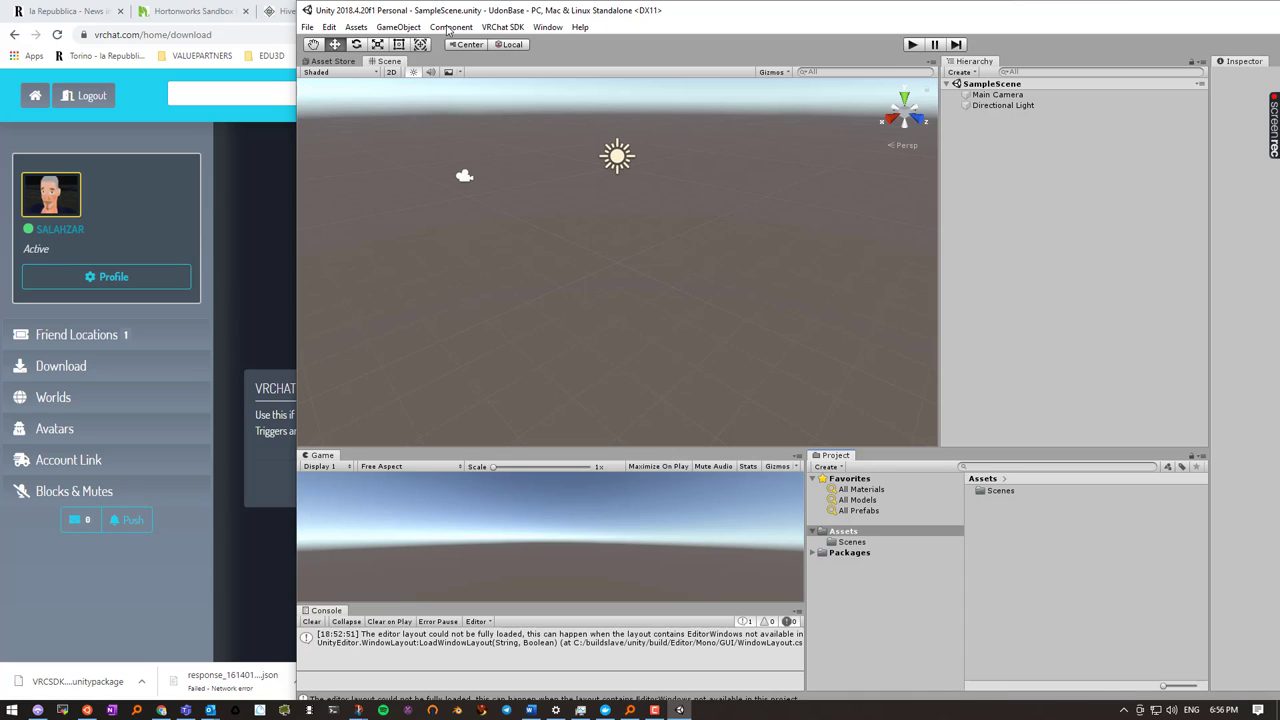
Move the Unity editor window back over the browser and maximize it
click(498, 27)
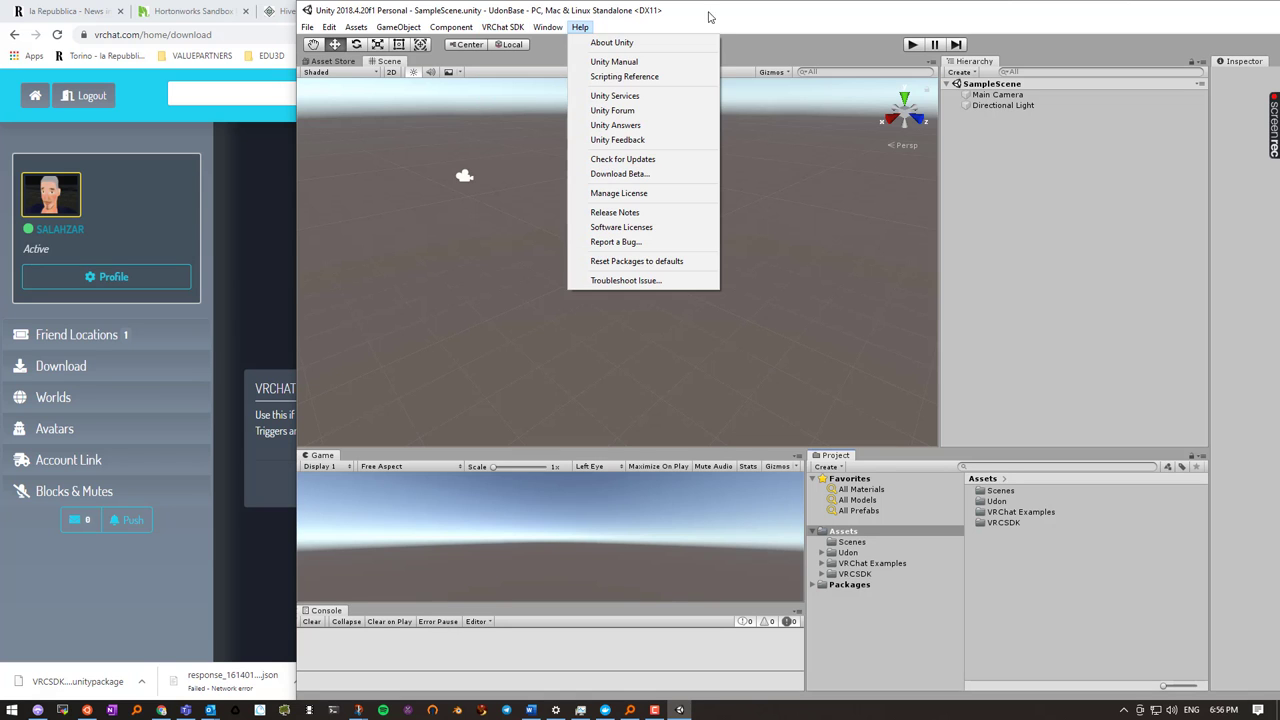
drag(775, 18, 560, 1)
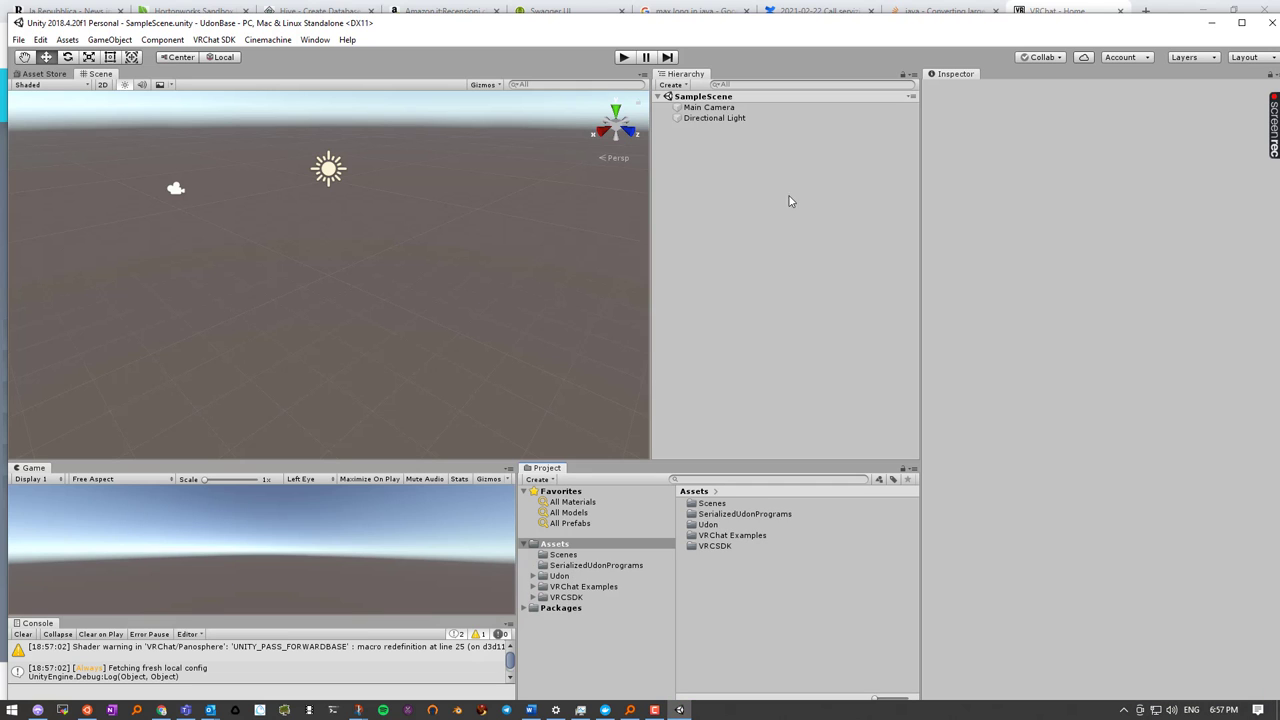
mouse_move(1071, 33)
mouse_down()
mouse_move(1046, 27)
mouse_move(1057, 31)
mouse_up()
click(1218, 17)
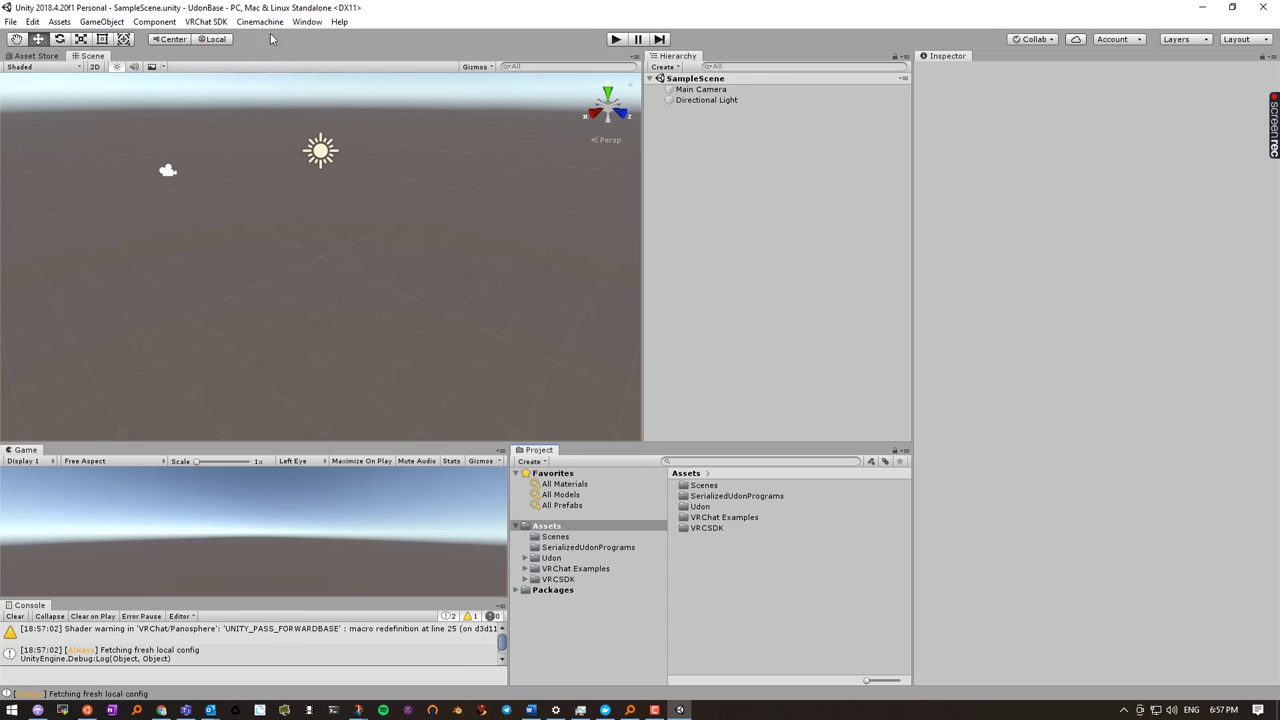
View the VRChat SDK splash screen and close it
click(210, 22)
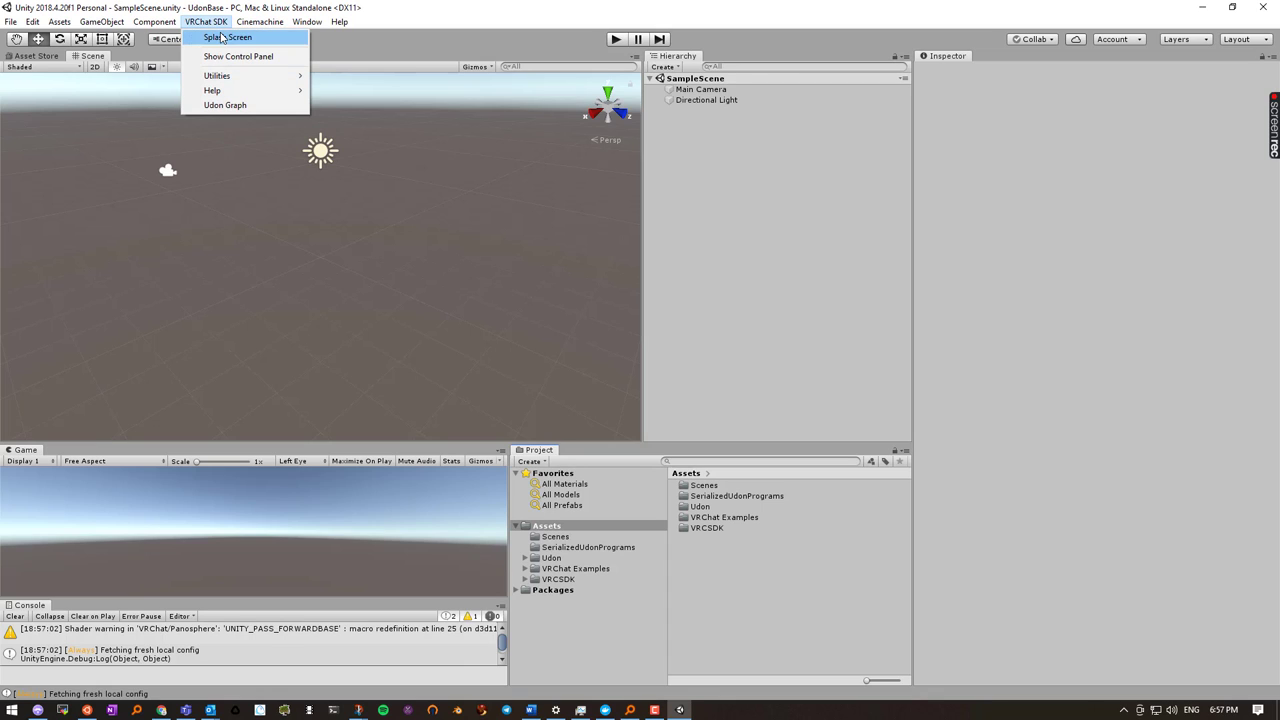
click(222, 40)
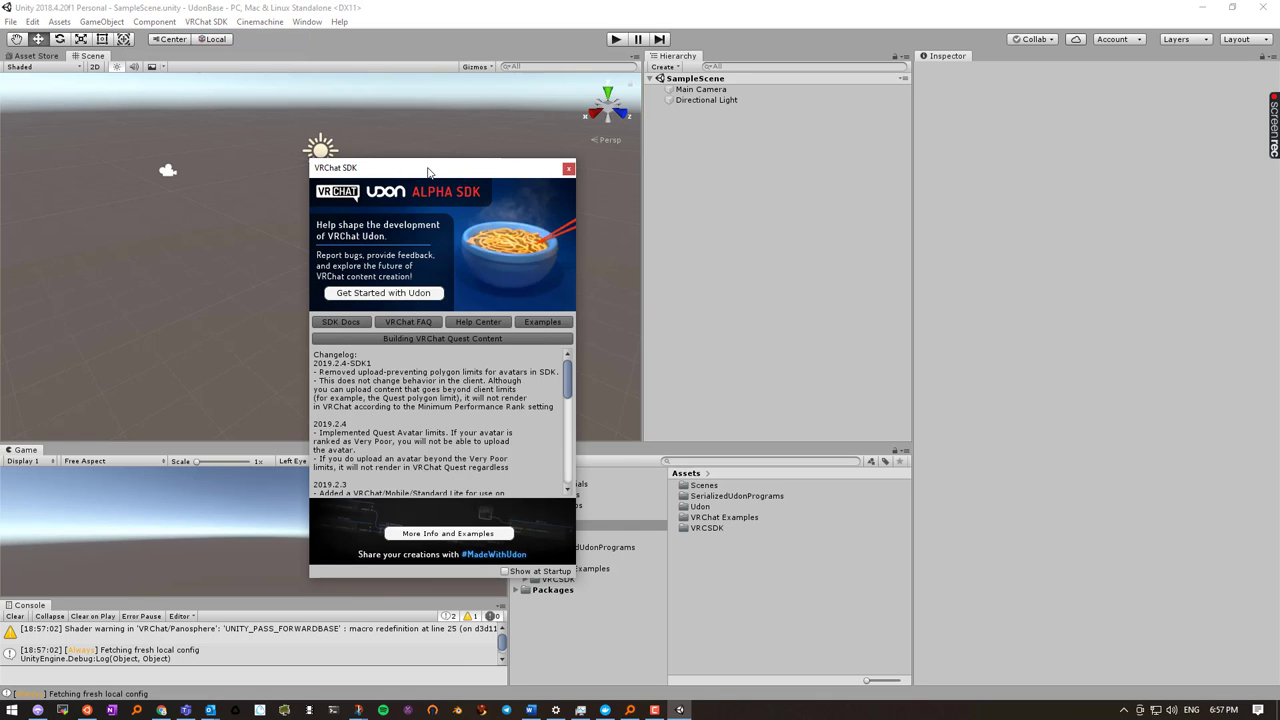
drag(428, 173, 455, 184)
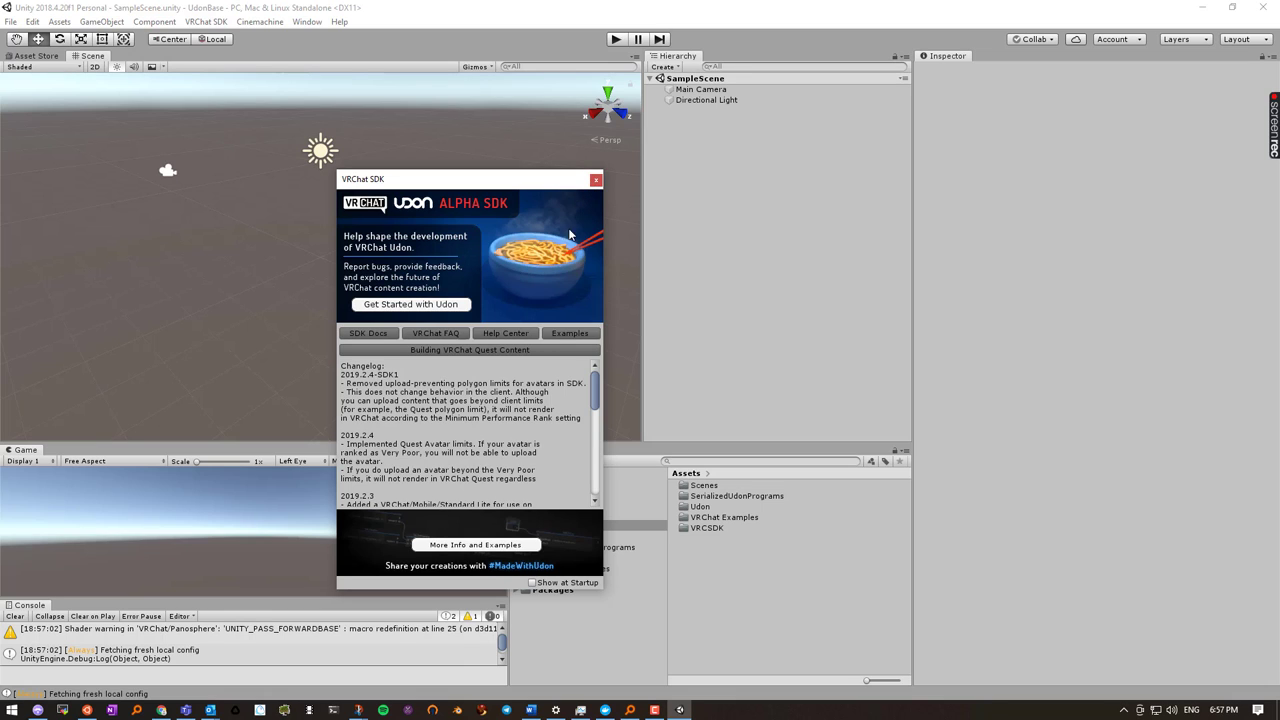
click(596, 180)
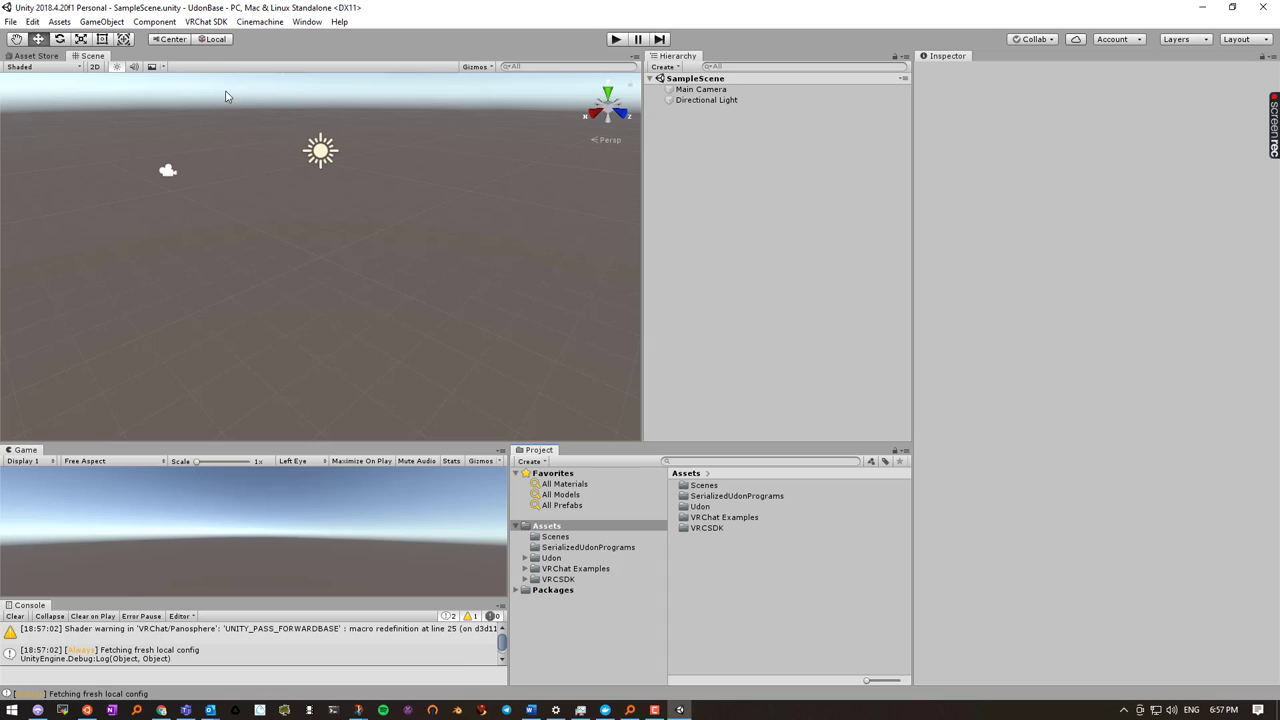
Show the VRChat SDK control panel and sign in with the prefilled account credentials
click(207, 22)
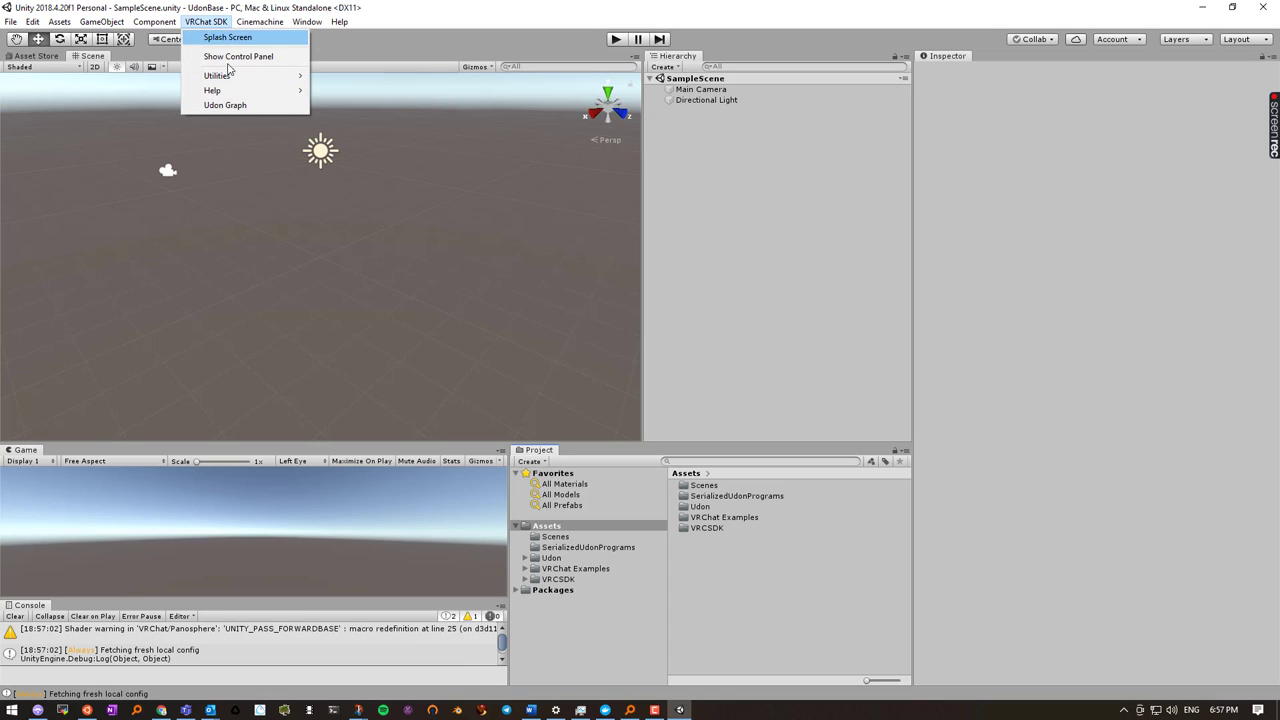
click(233, 57)
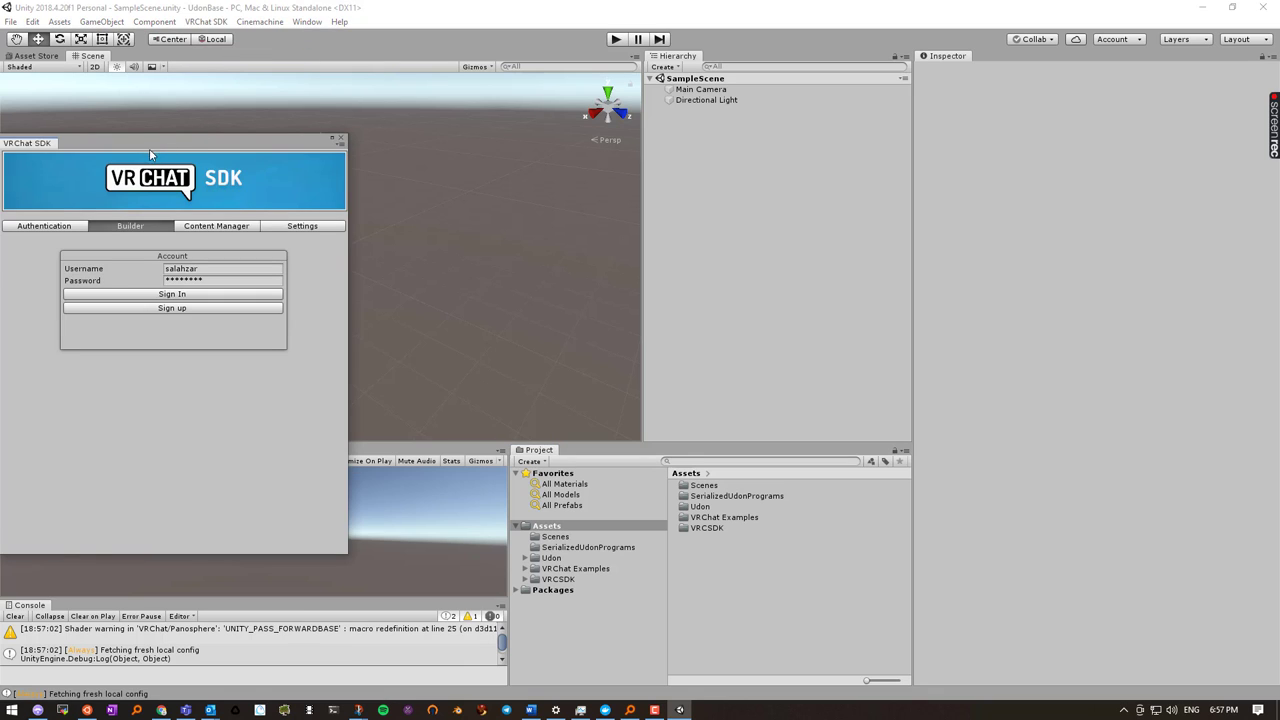
drag(180, 143, 296, 127)
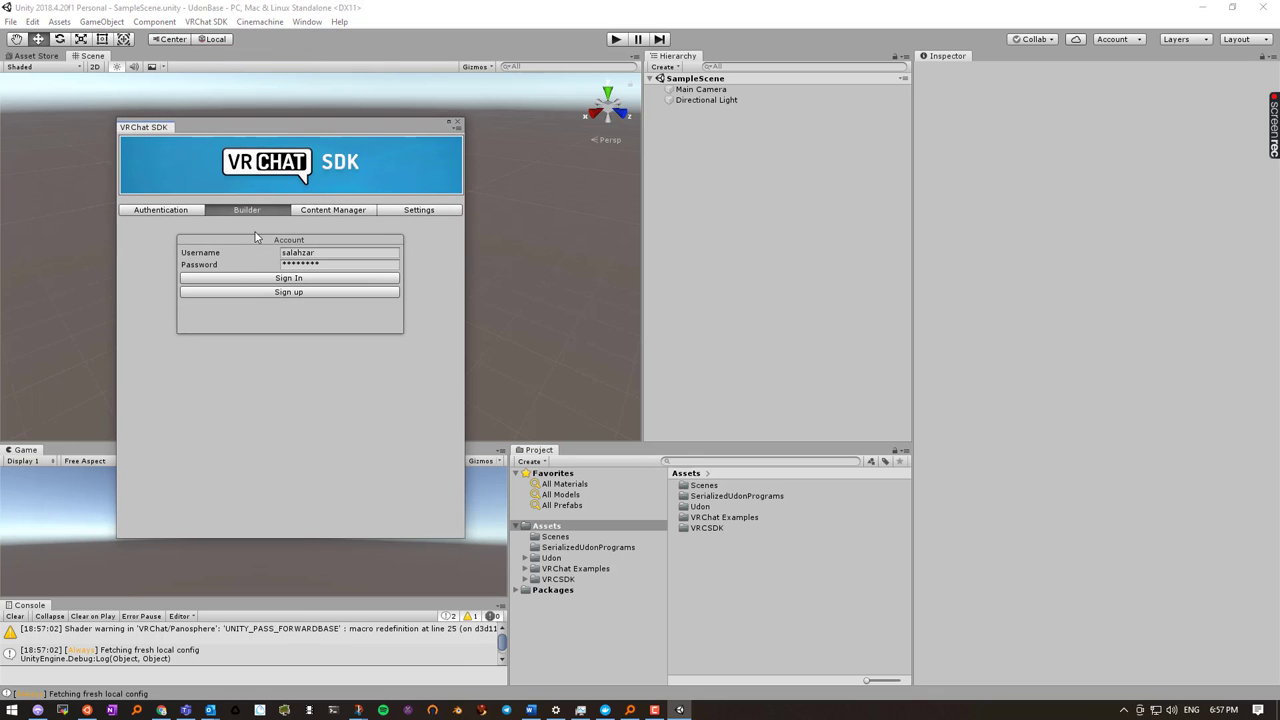
click(285, 279)
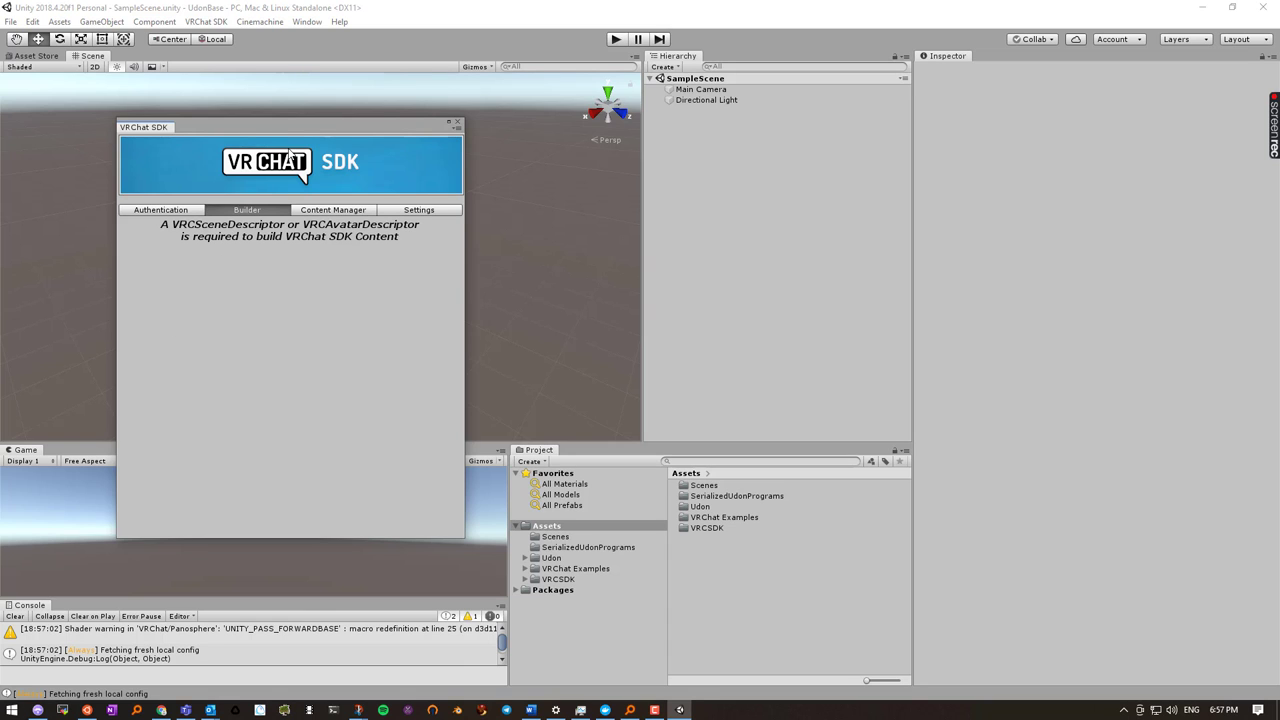
drag(282, 129, 410, 223)
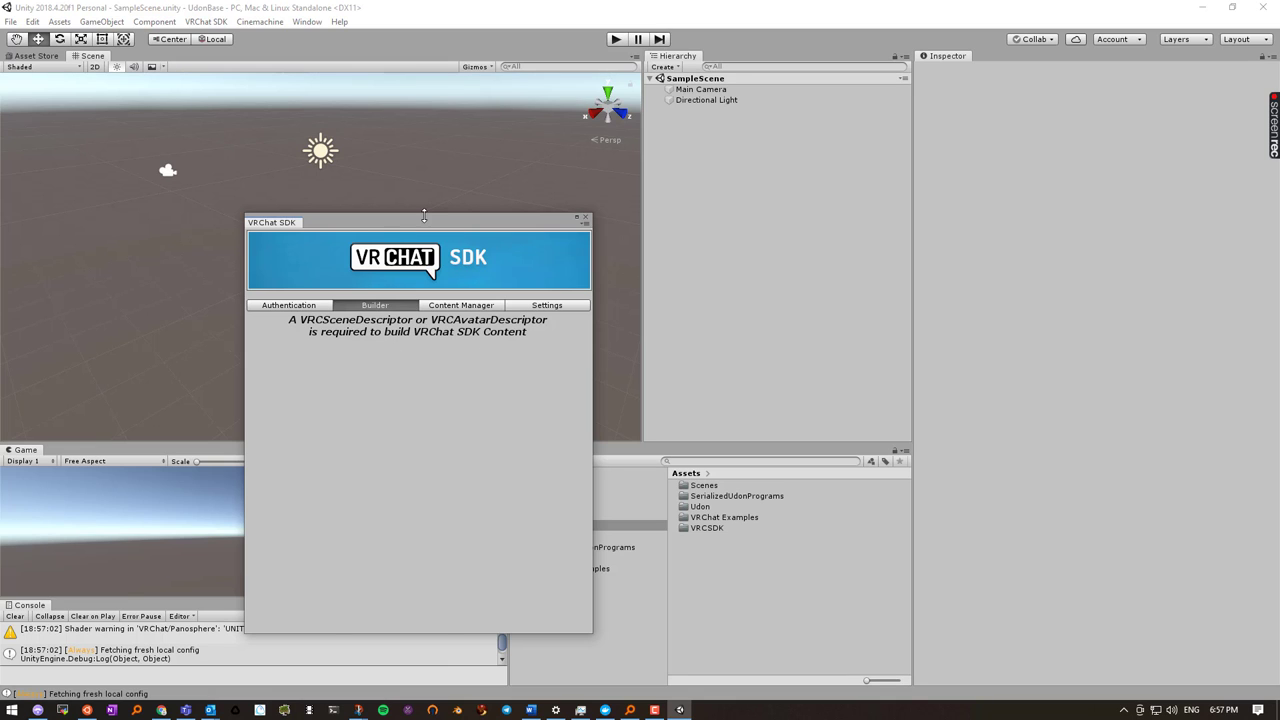
drag(427, 222, 358, 148)
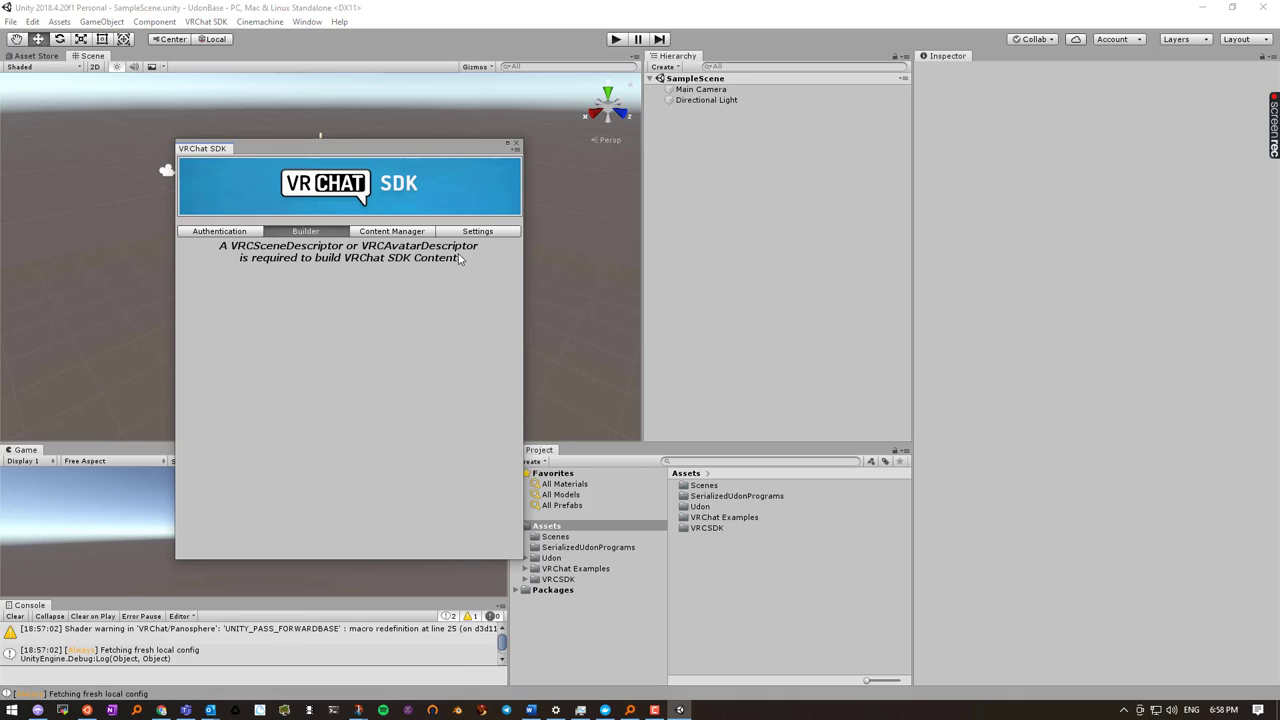
Search the project assets for vrcworld and add the VRCWorld prefab to SampleScene
click(701, 461)
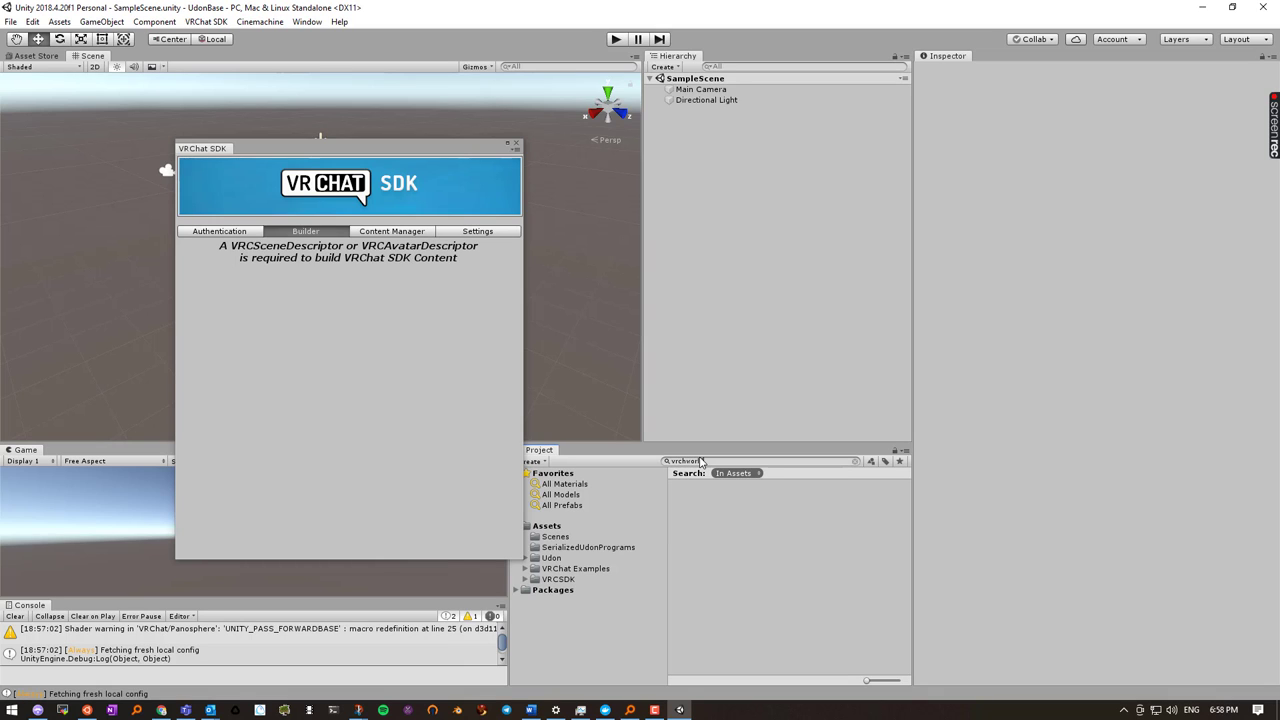
text(vrchworld)
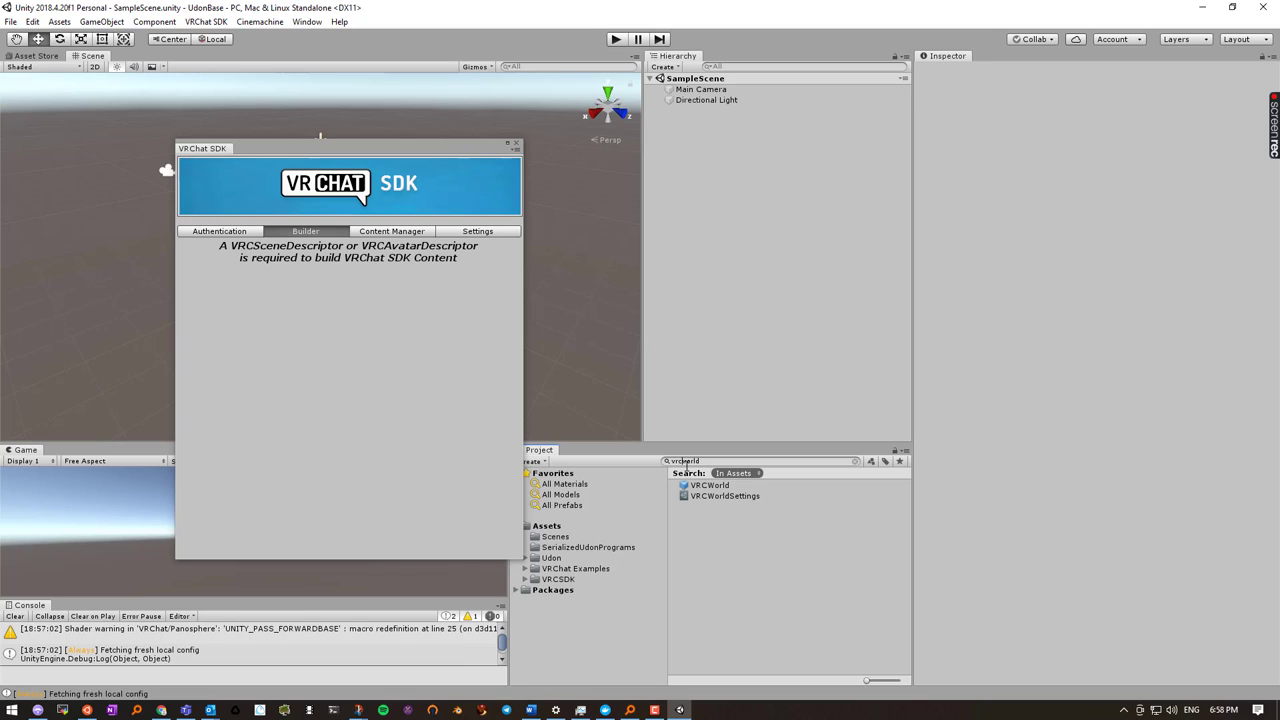
drag(711, 453, 709, 151)
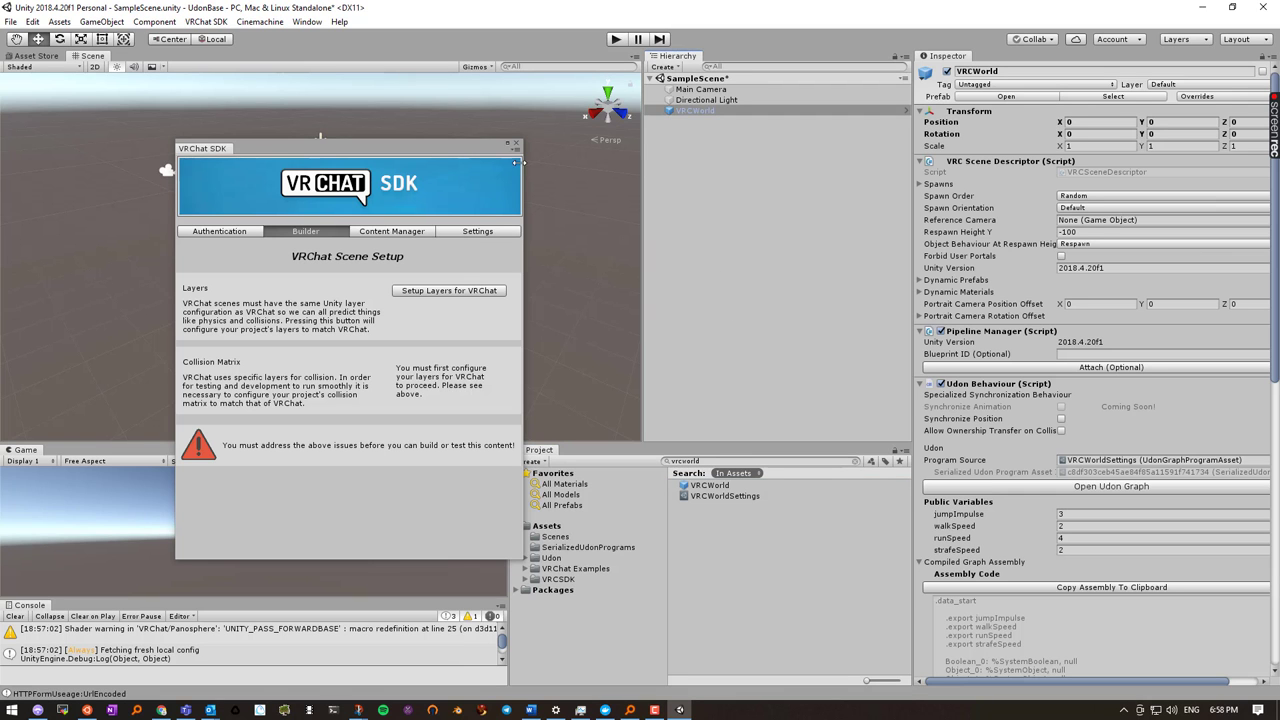
drag(391, 150, 641, 204)
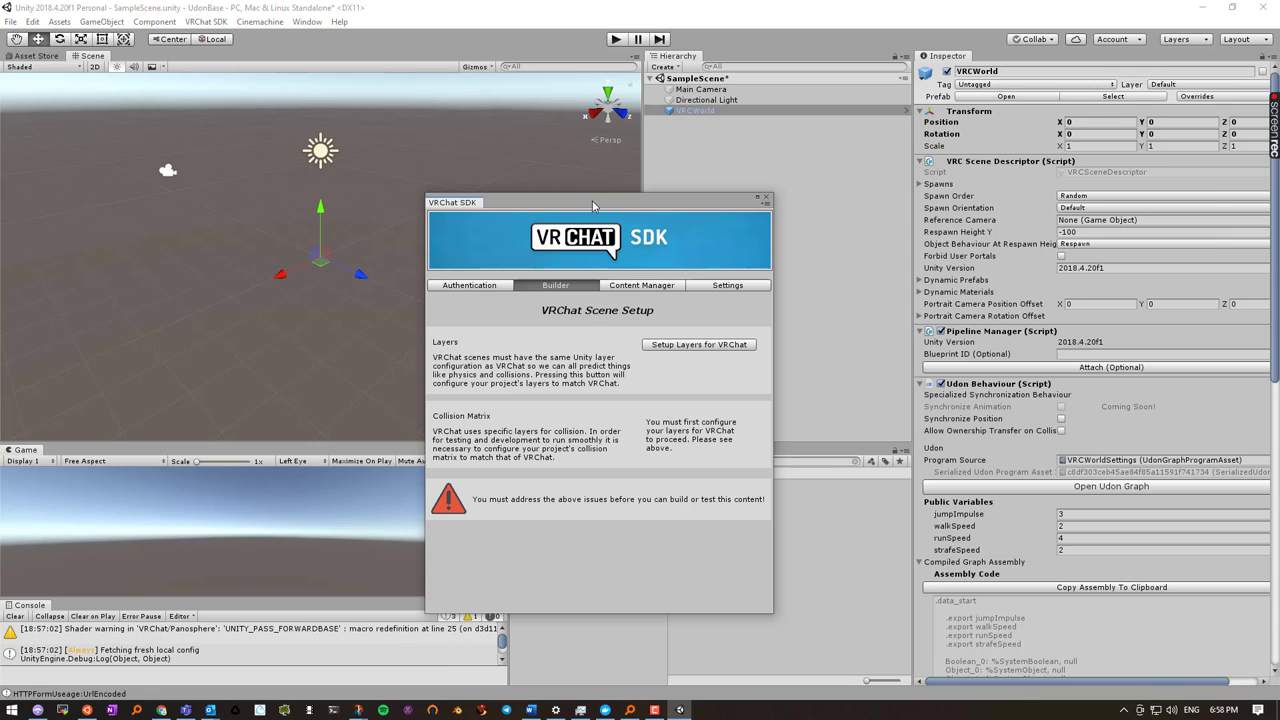
Set up the VRChat layers and collision matrix for the project, accepting both confirmations
drag(595, 205, 621, 201)
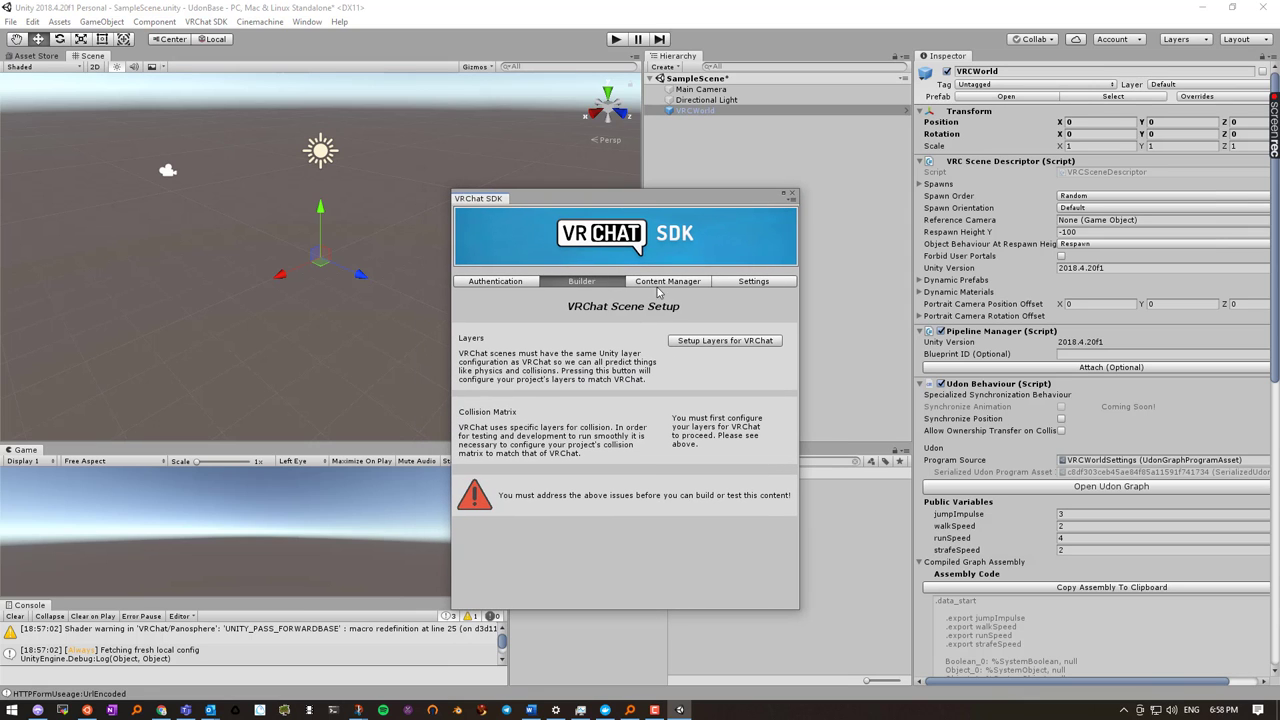
click(727, 341)
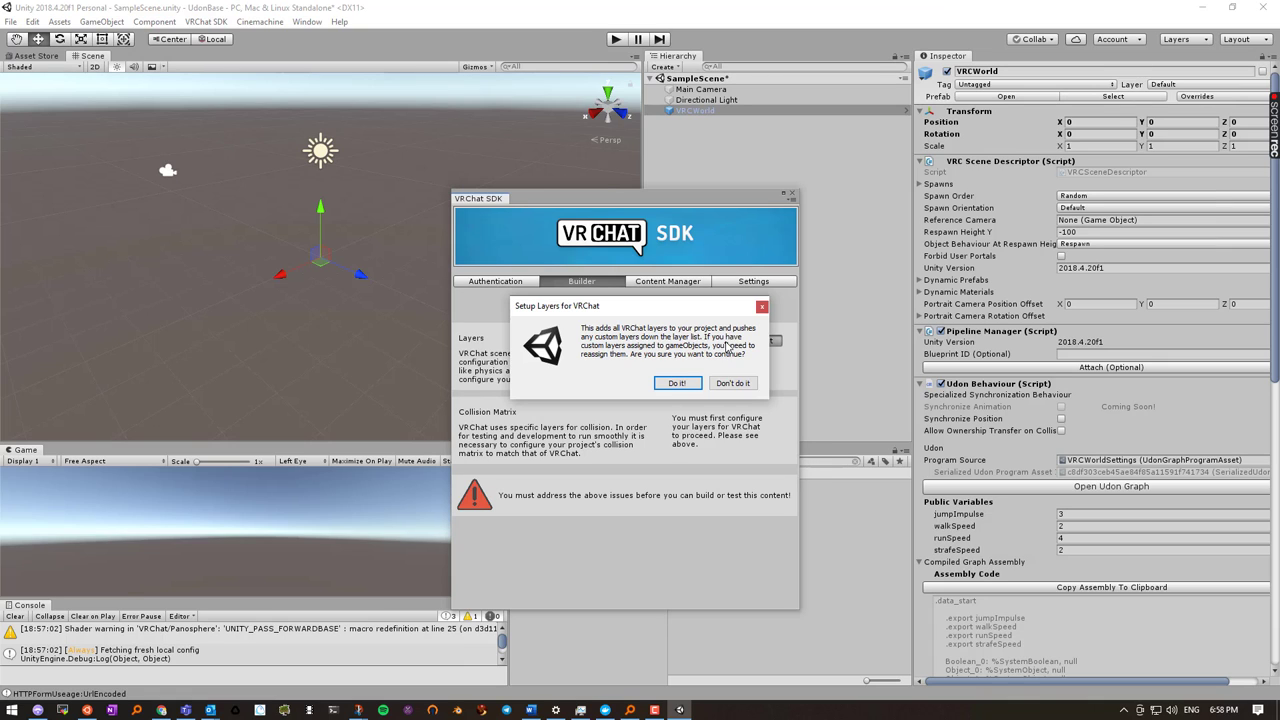
click(677, 384)
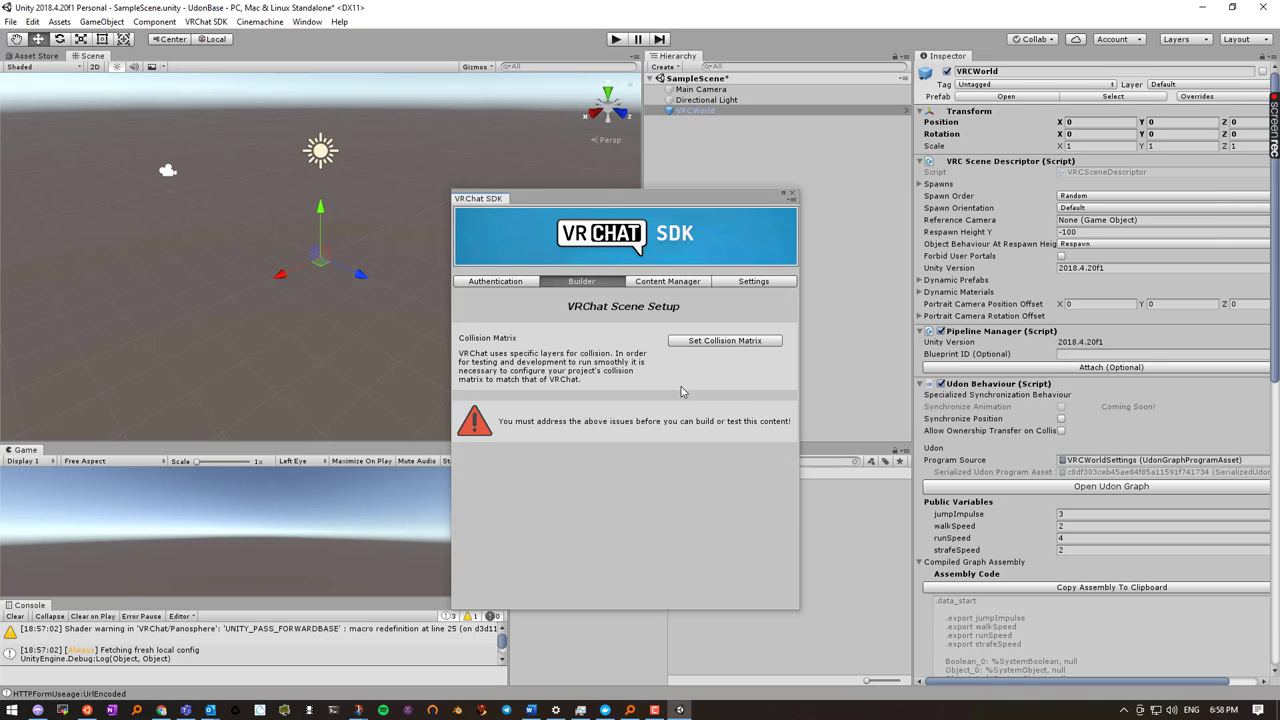
click(722, 344)
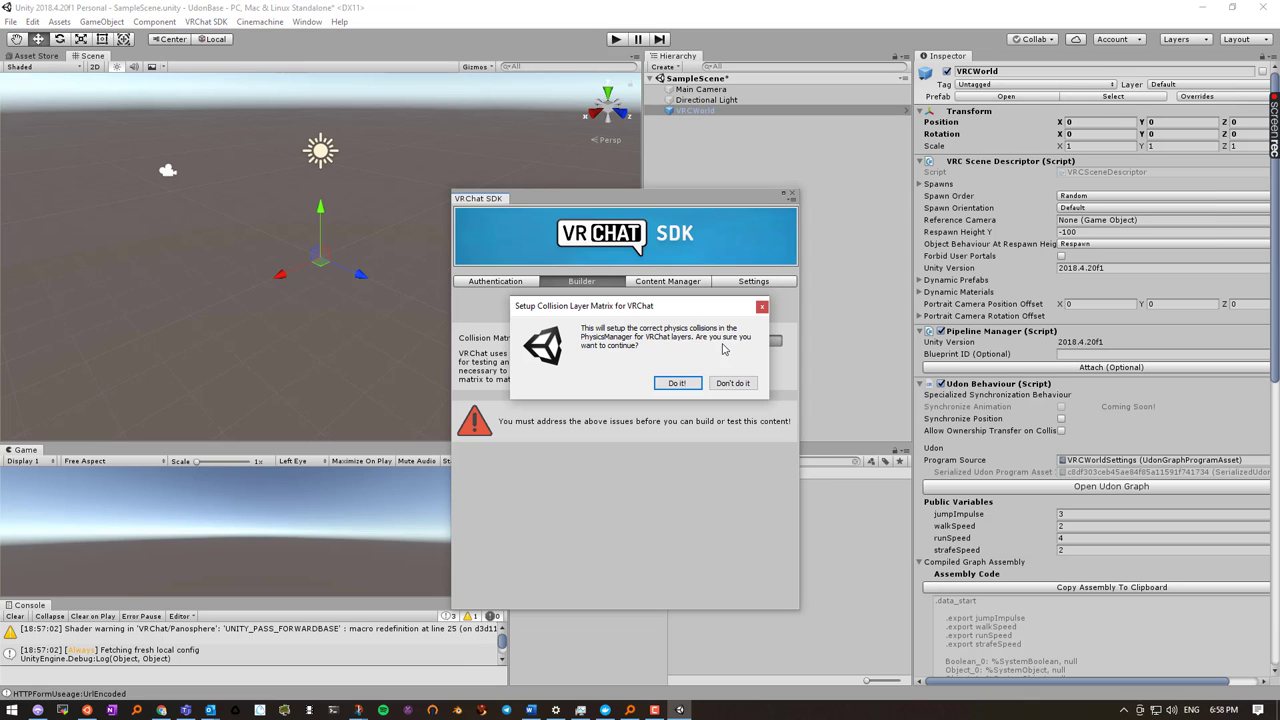
click(677, 385)
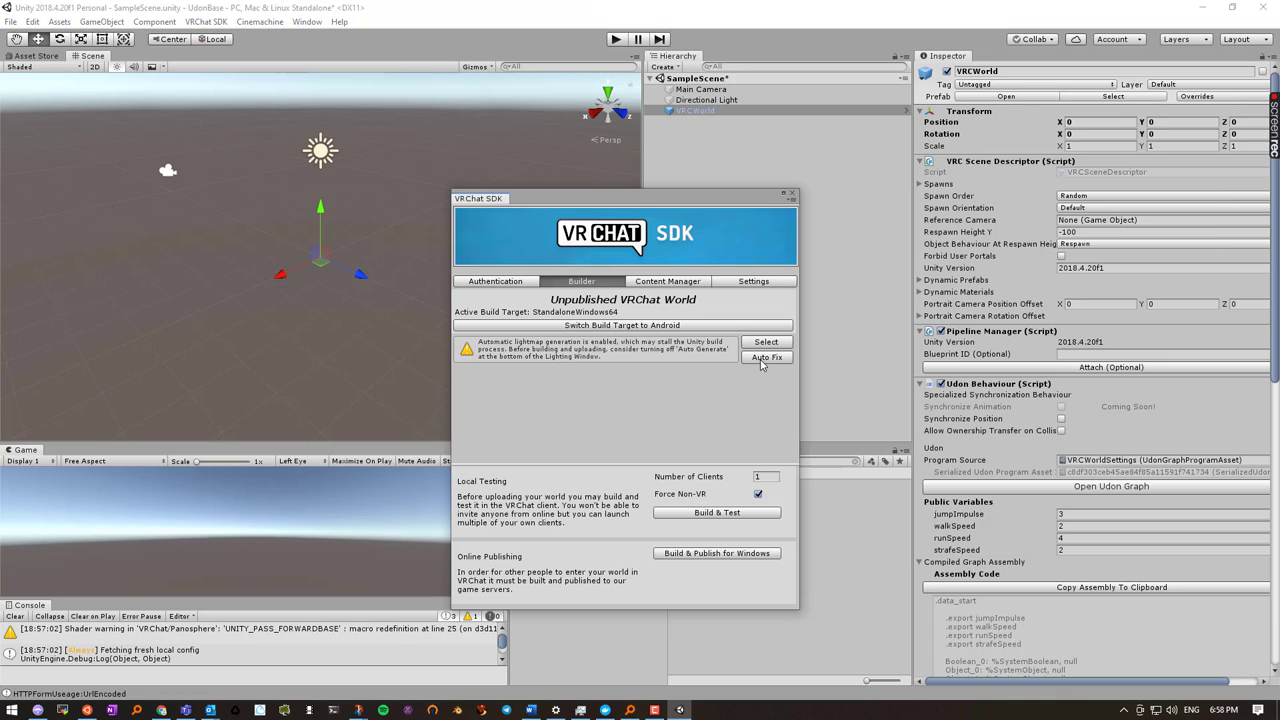
Auto-fix the automatic lightmap generation warning, and close the Lighting and VRChat SDK windows
click(766, 357)
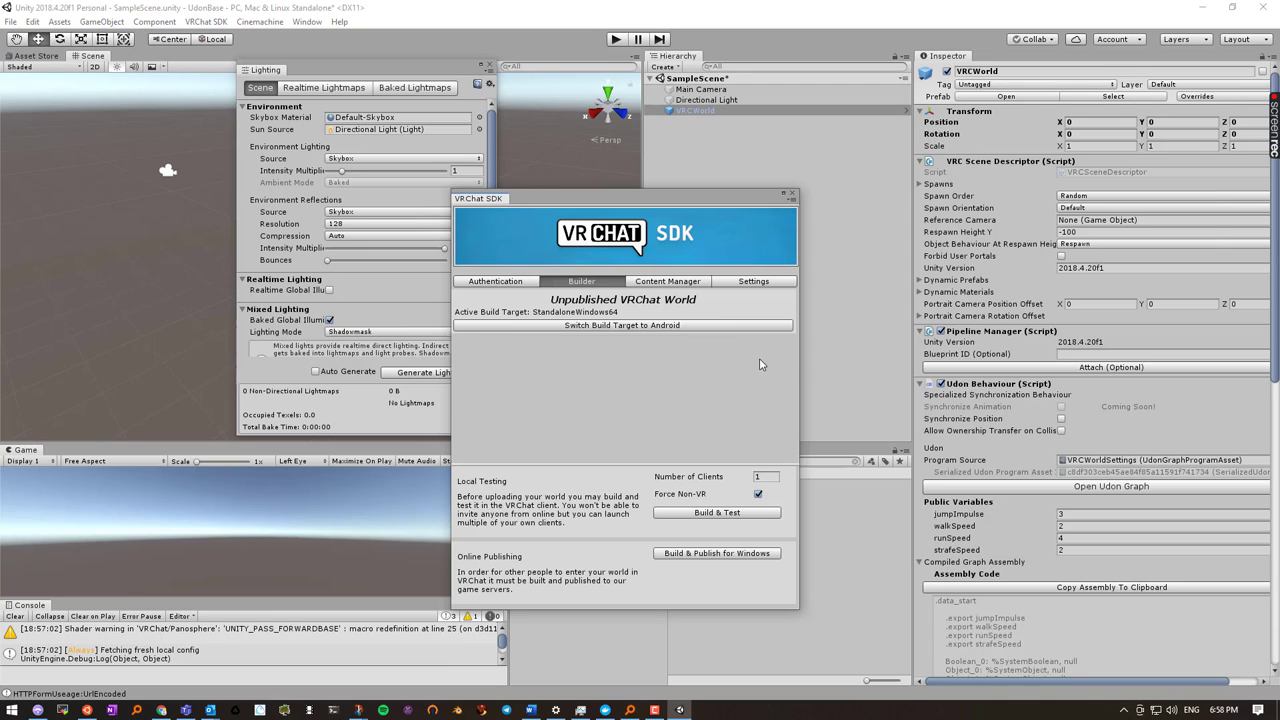
click(482, 65)
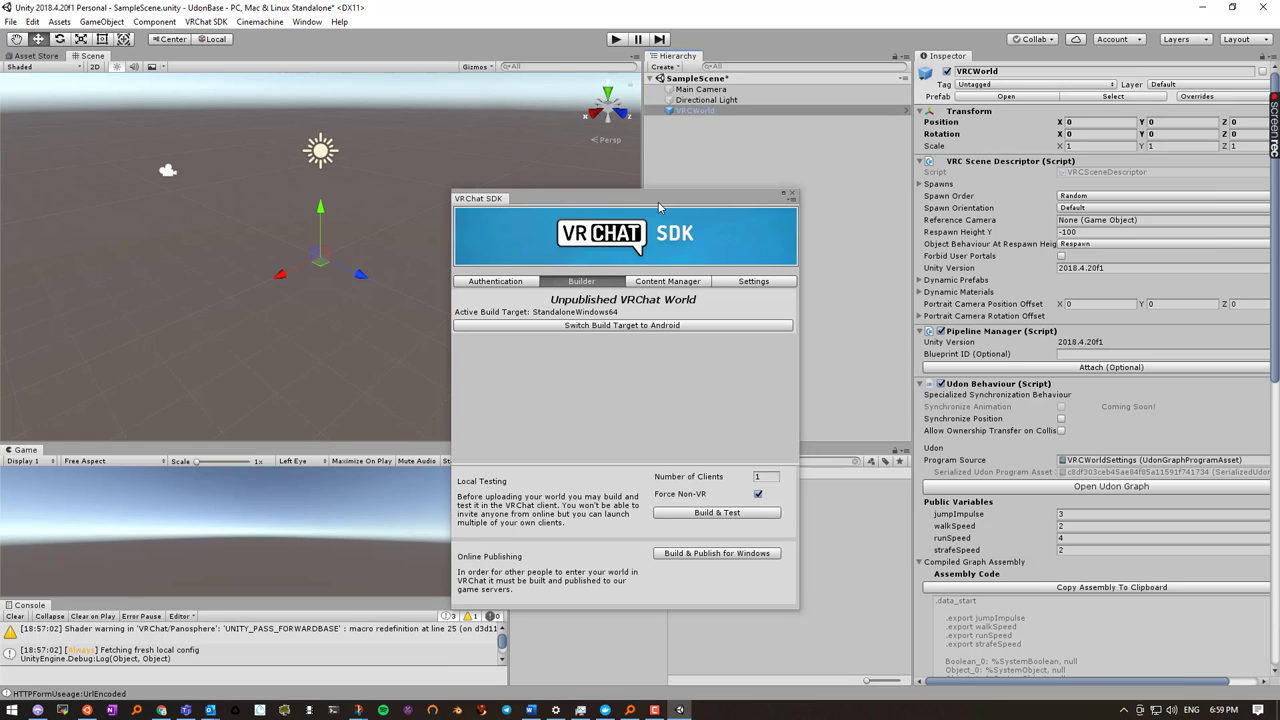
drag(650, 199, 618, 189)
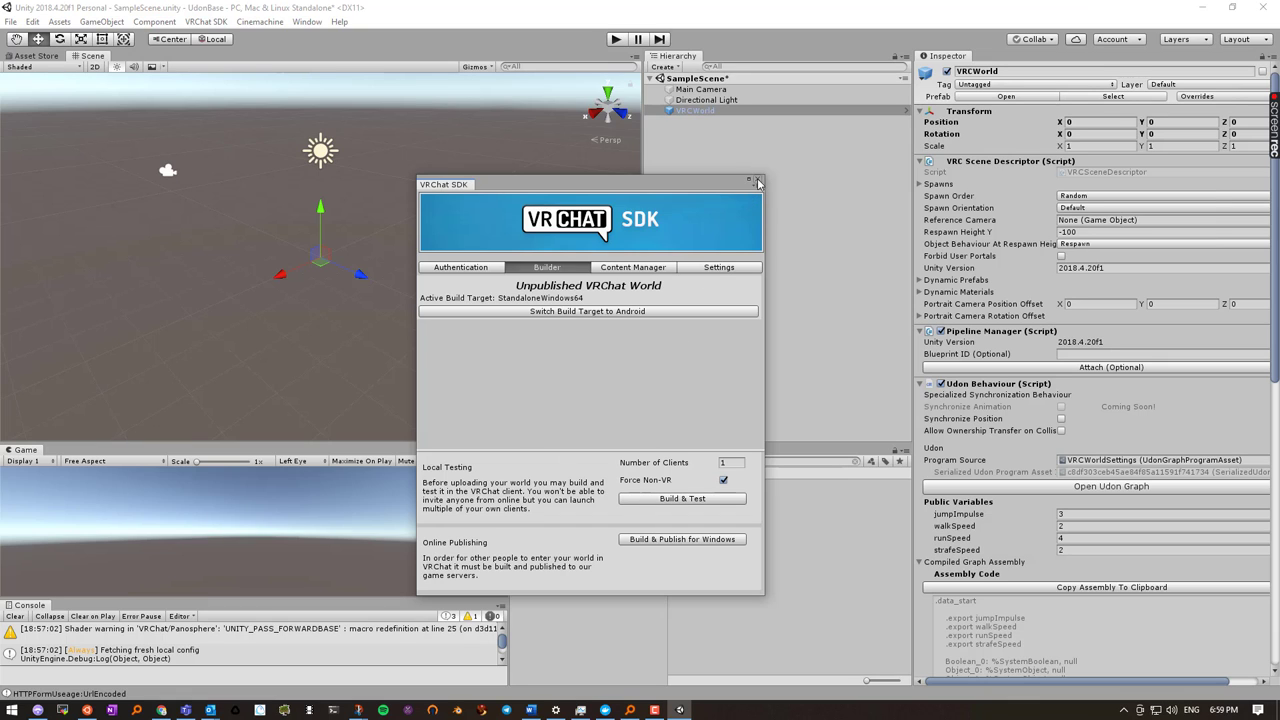
drag(584, 185, 547, 211)
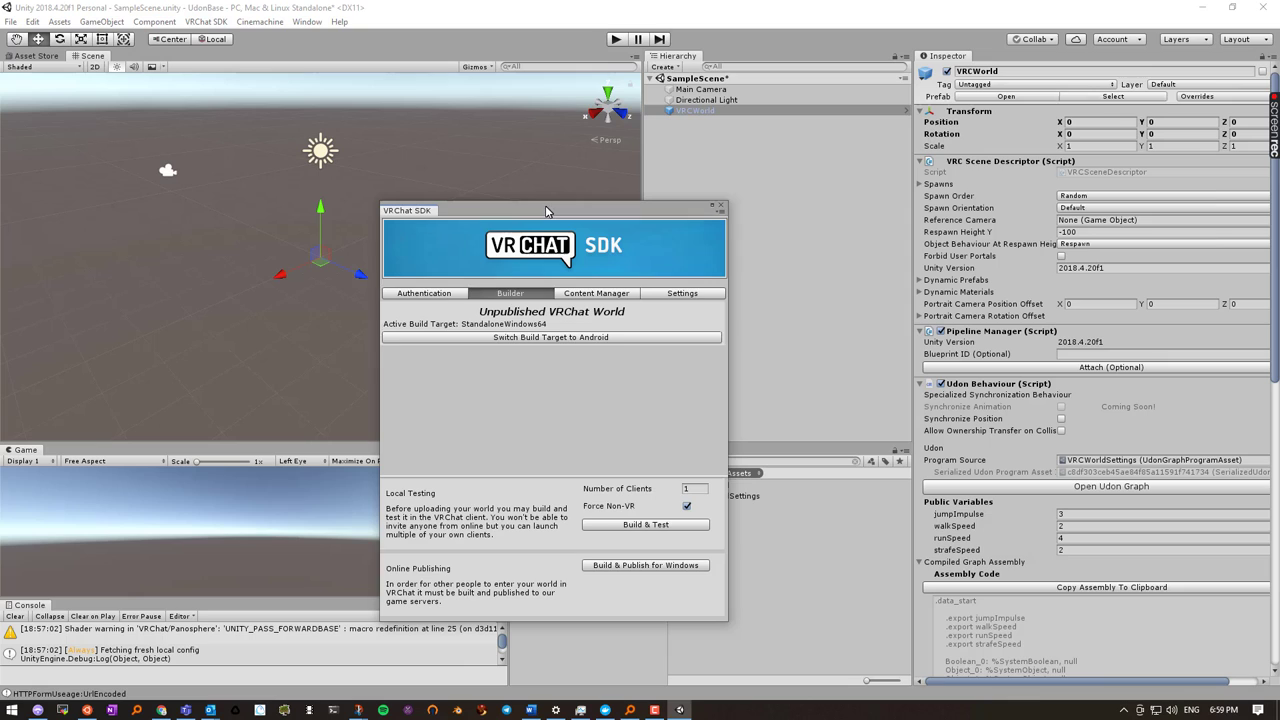
click(720, 208)
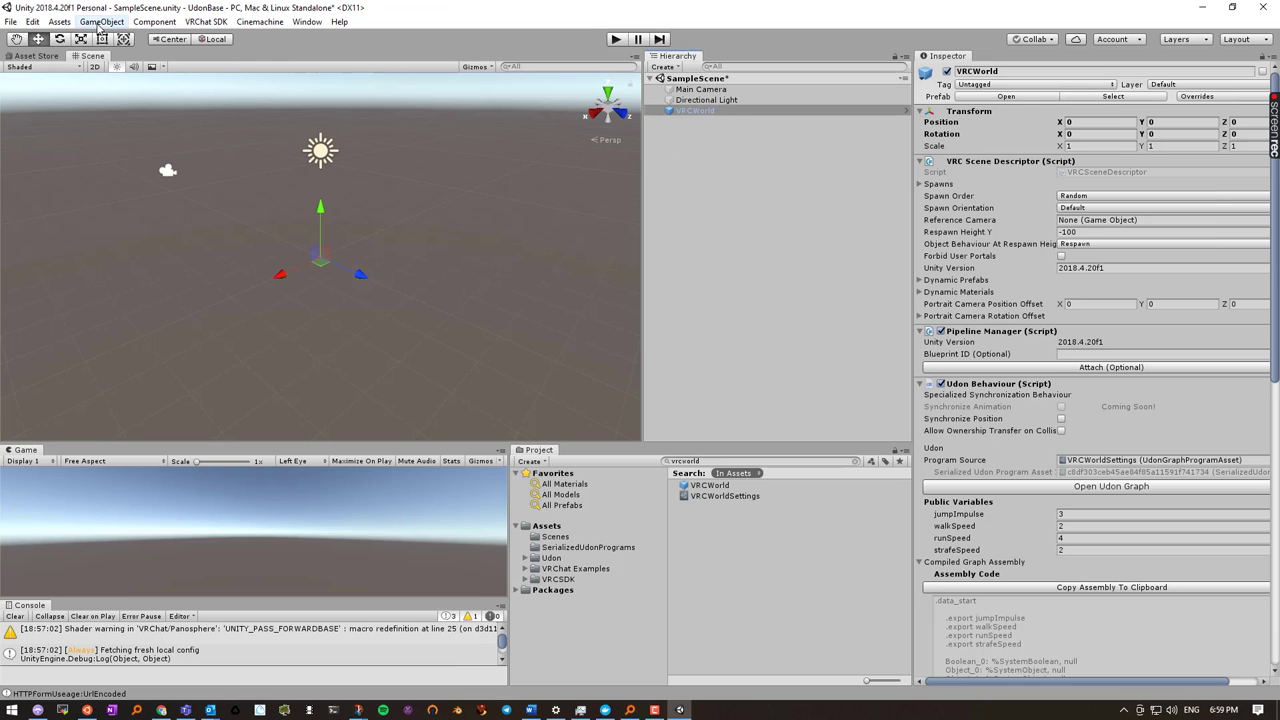
Add a 3D plane to SampleScene as the ground
click(101, 21)
mouse_move(135, 66)
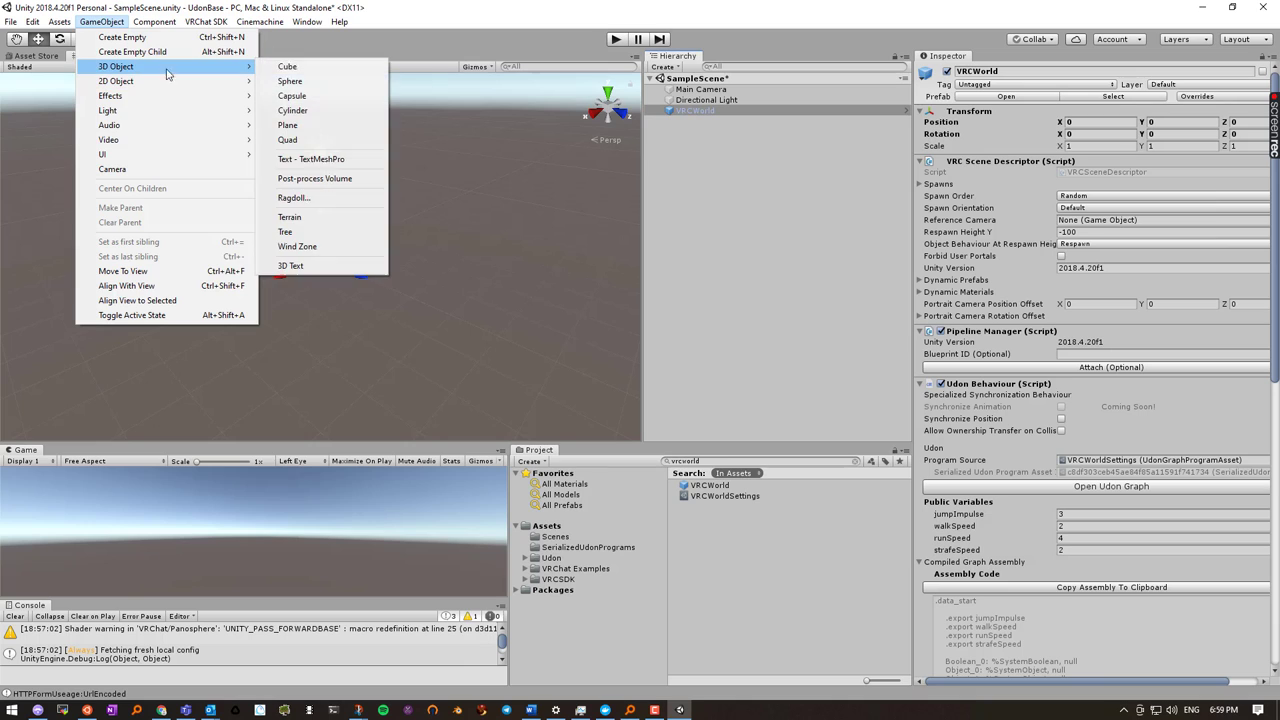
click(320, 130)
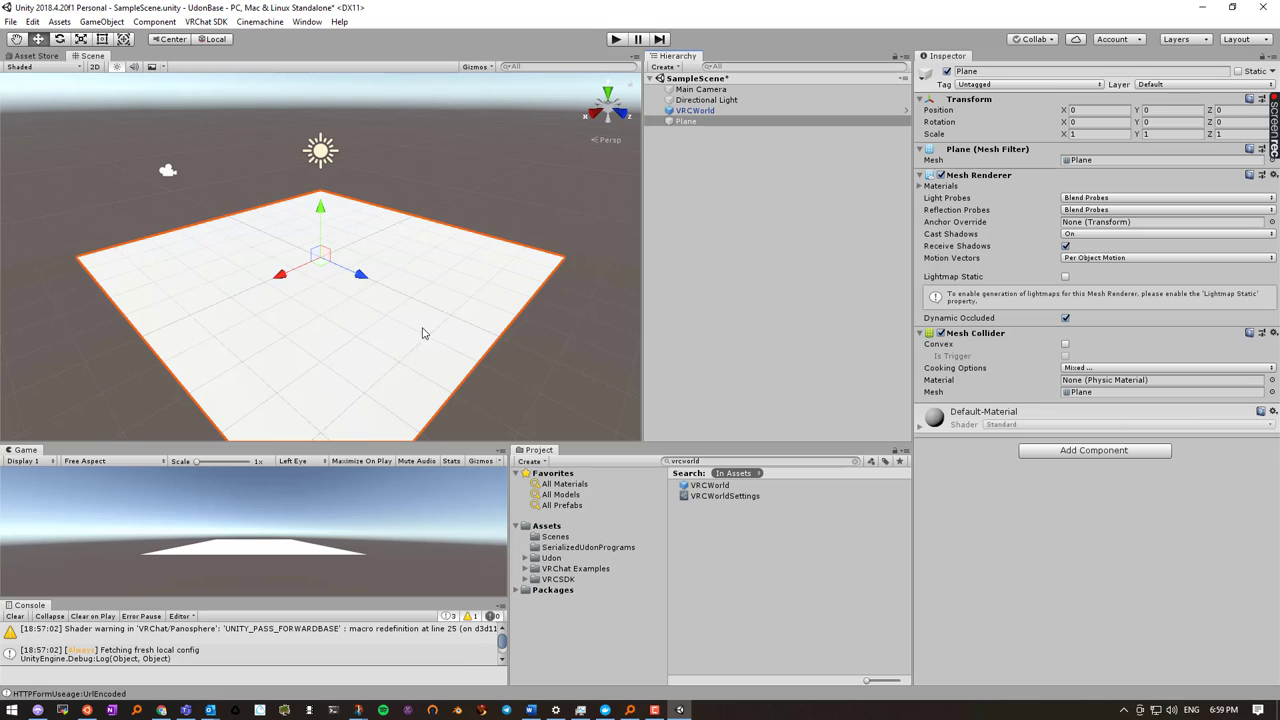
Add a capsule standing on the plane at about Y 1.01, Z 3.62, and save the scene
click(102, 21)
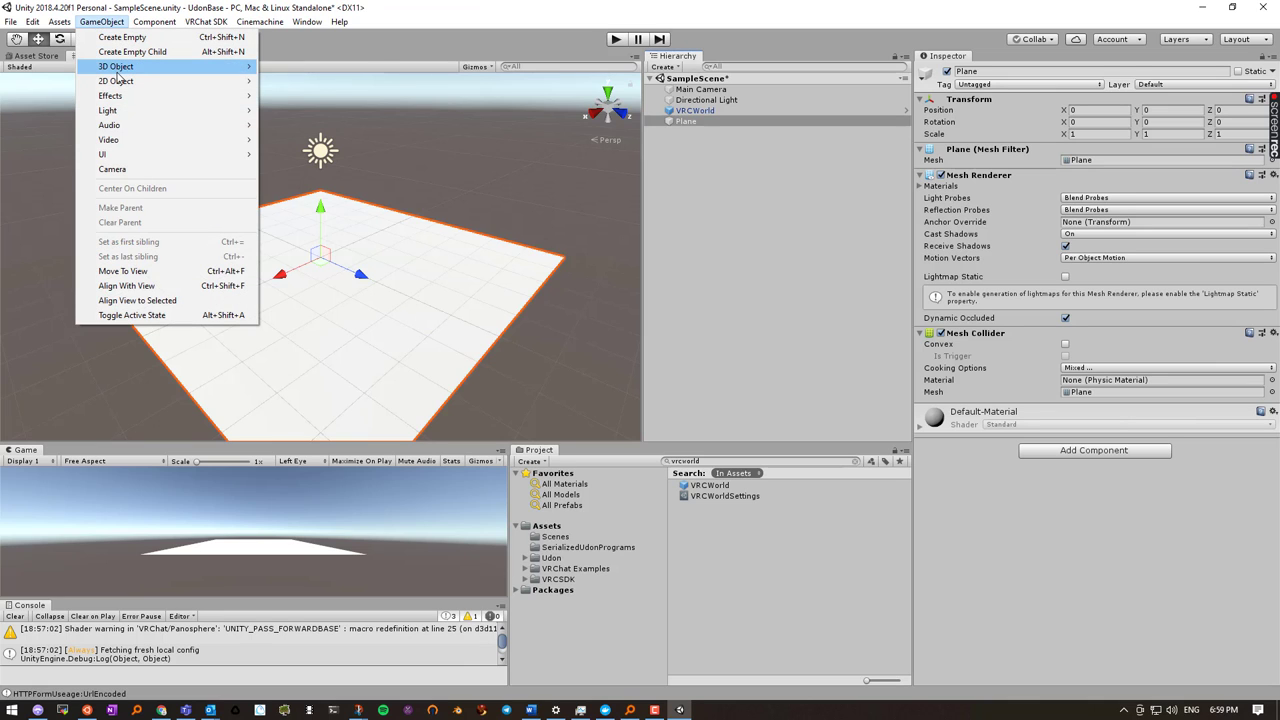
mouse_move(184, 70)
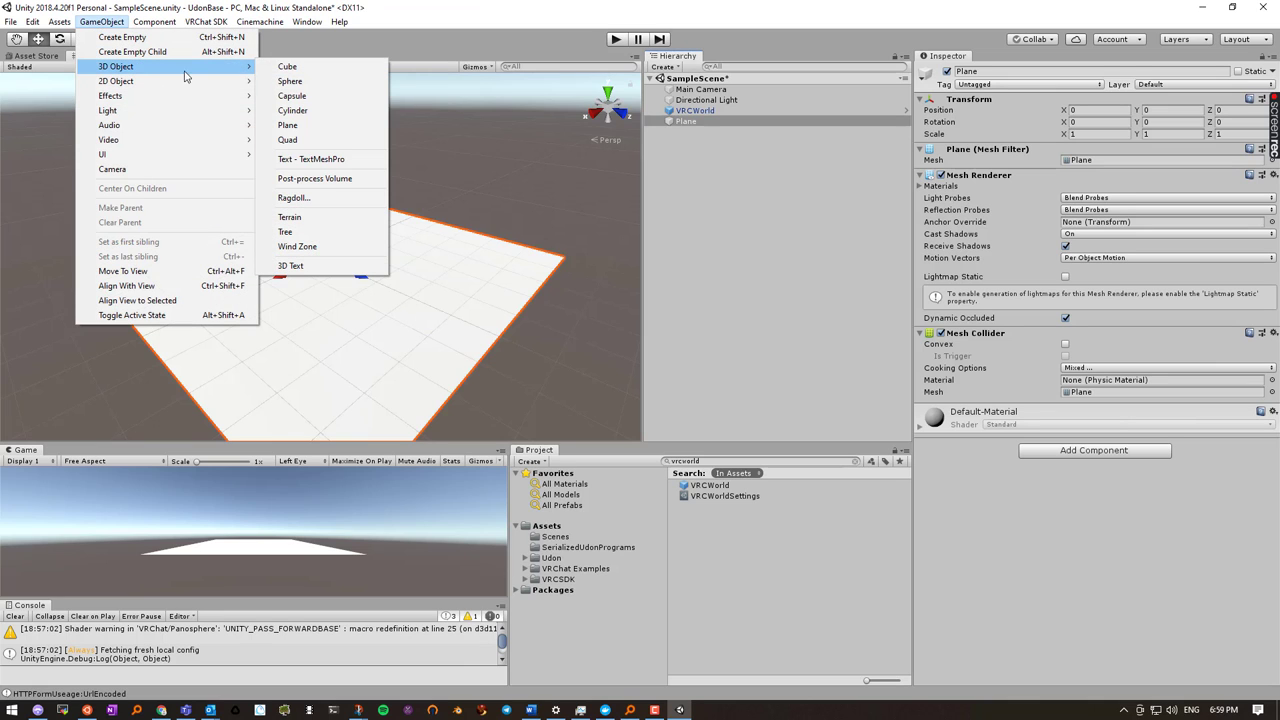
click(306, 97)
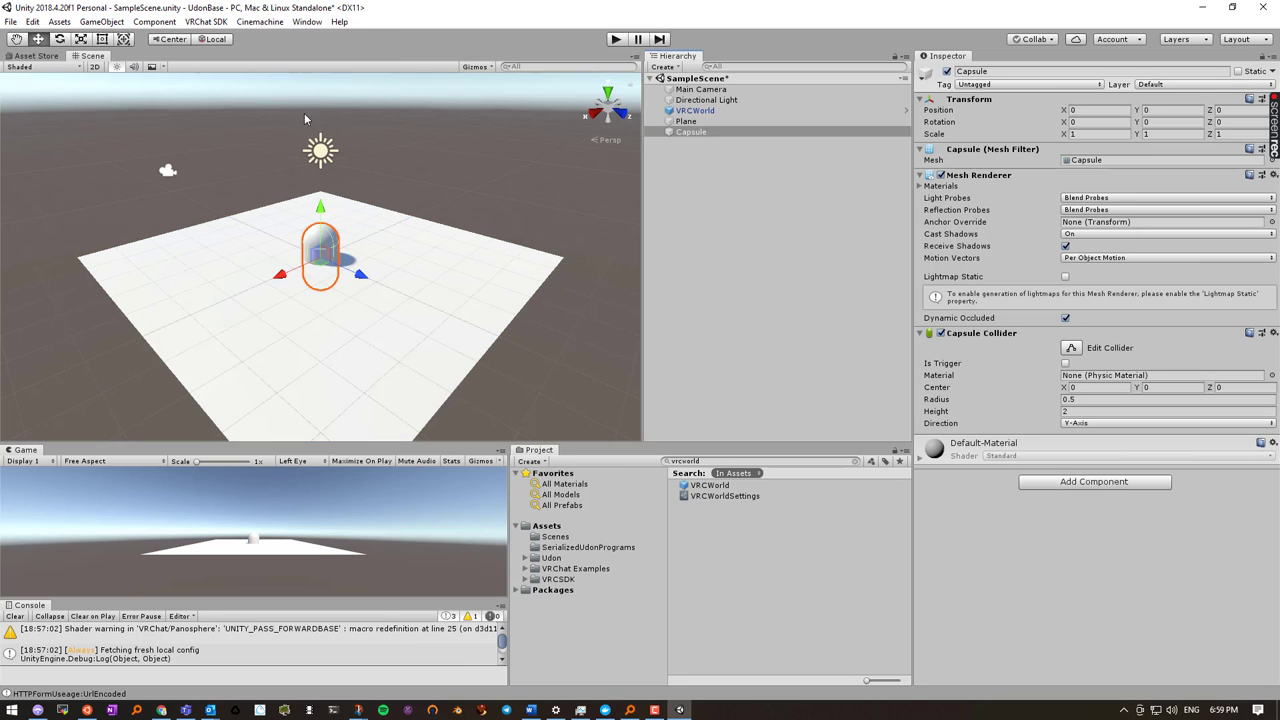
drag(351, 282, 449, 240)
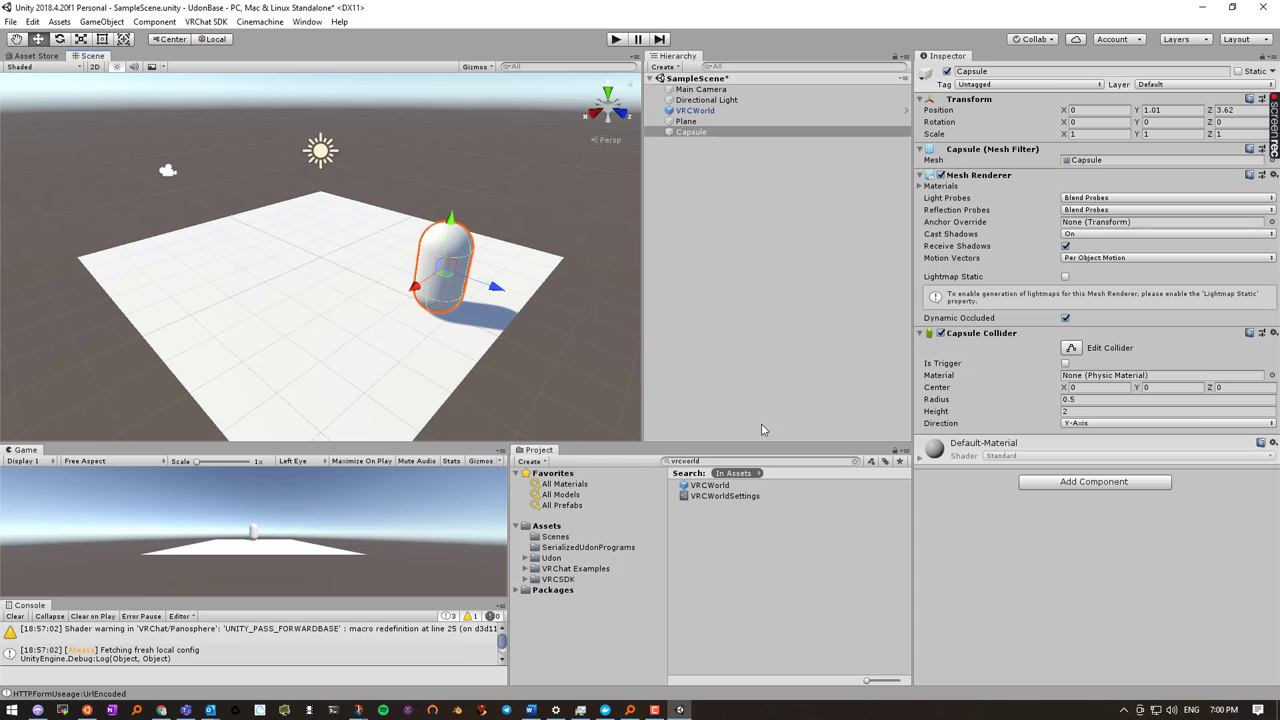
key(ctrl+s)
Build and test the world locally from the VRChat SDK control panel and enter it in the VRChat client
click(206, 21)
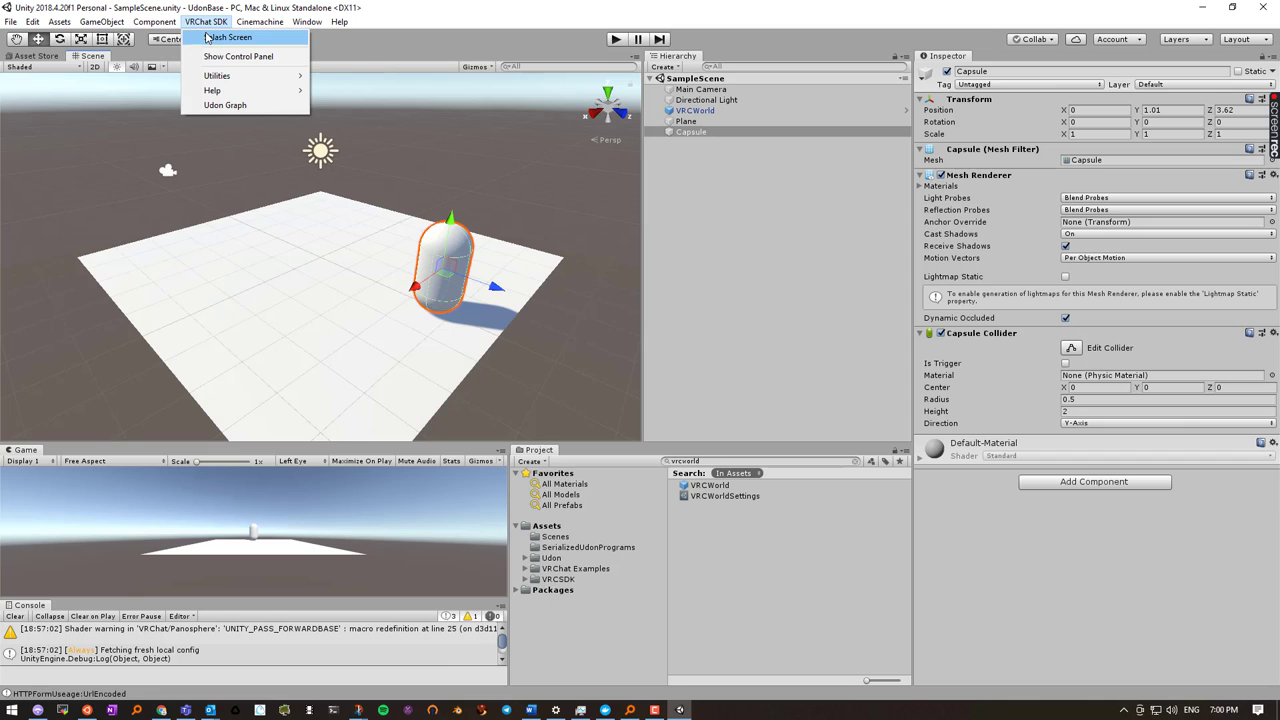
click(222, 57)
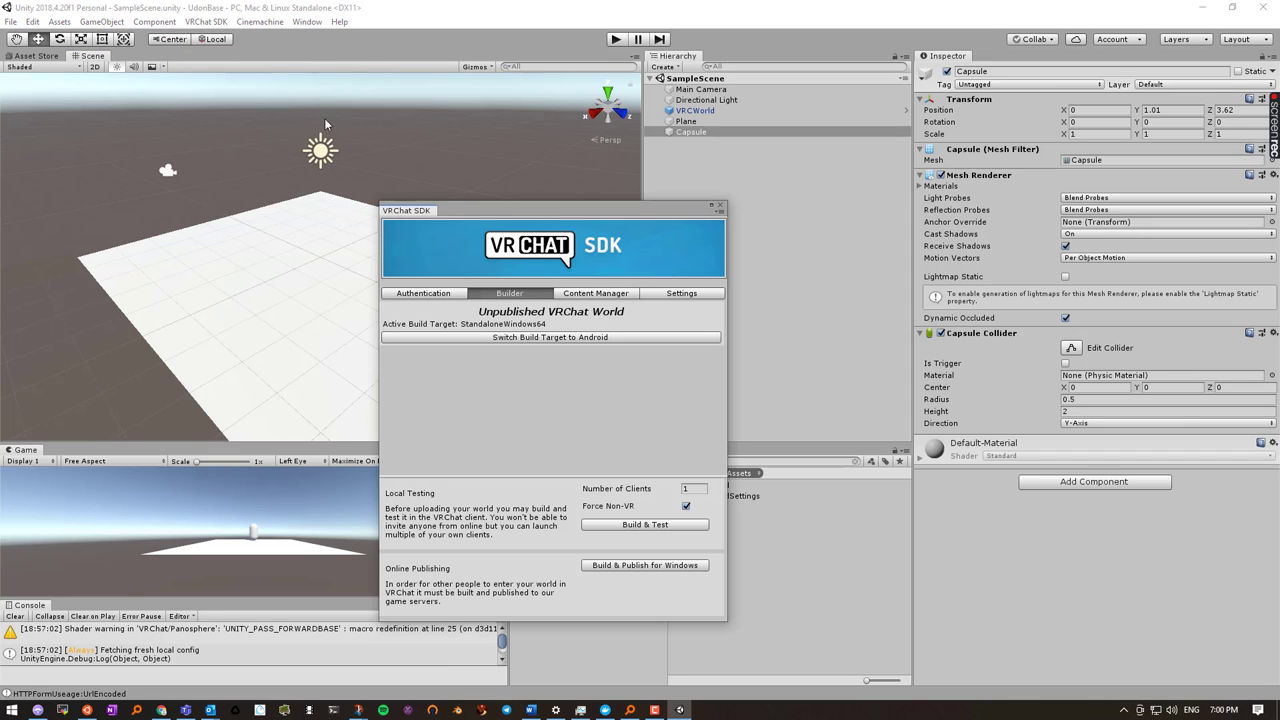
click(646, 528)
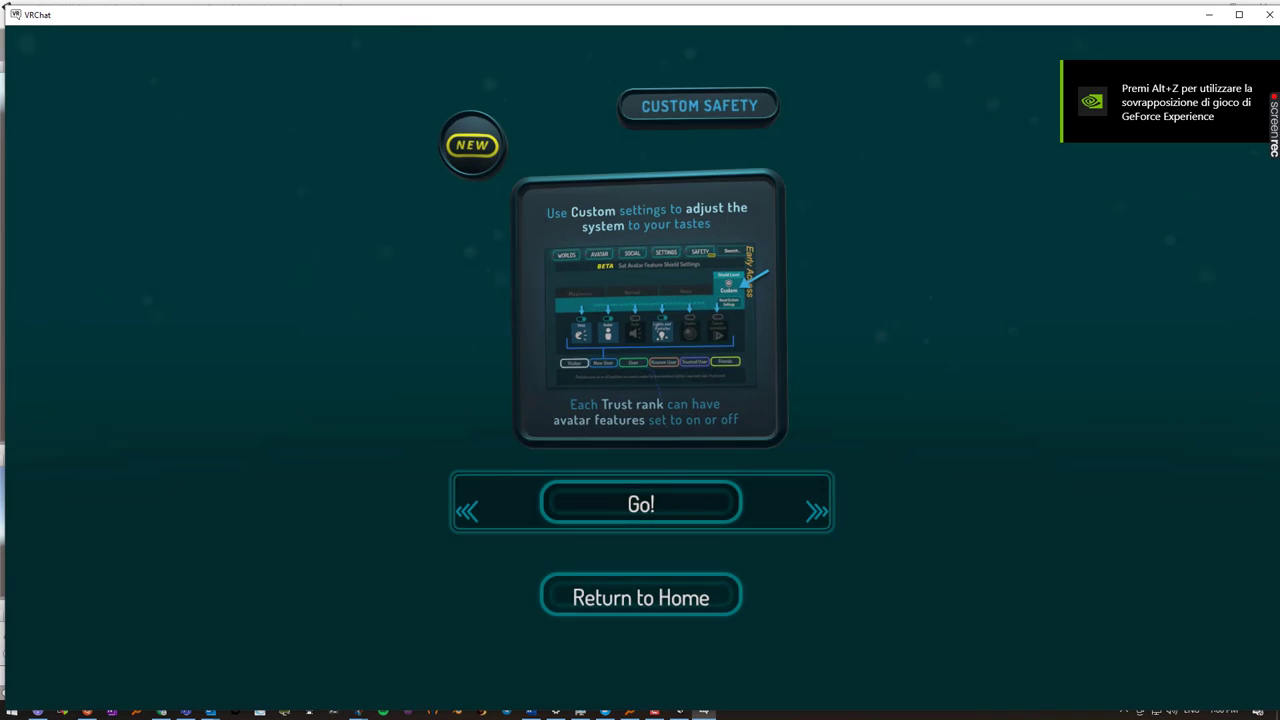
click(640, 503)
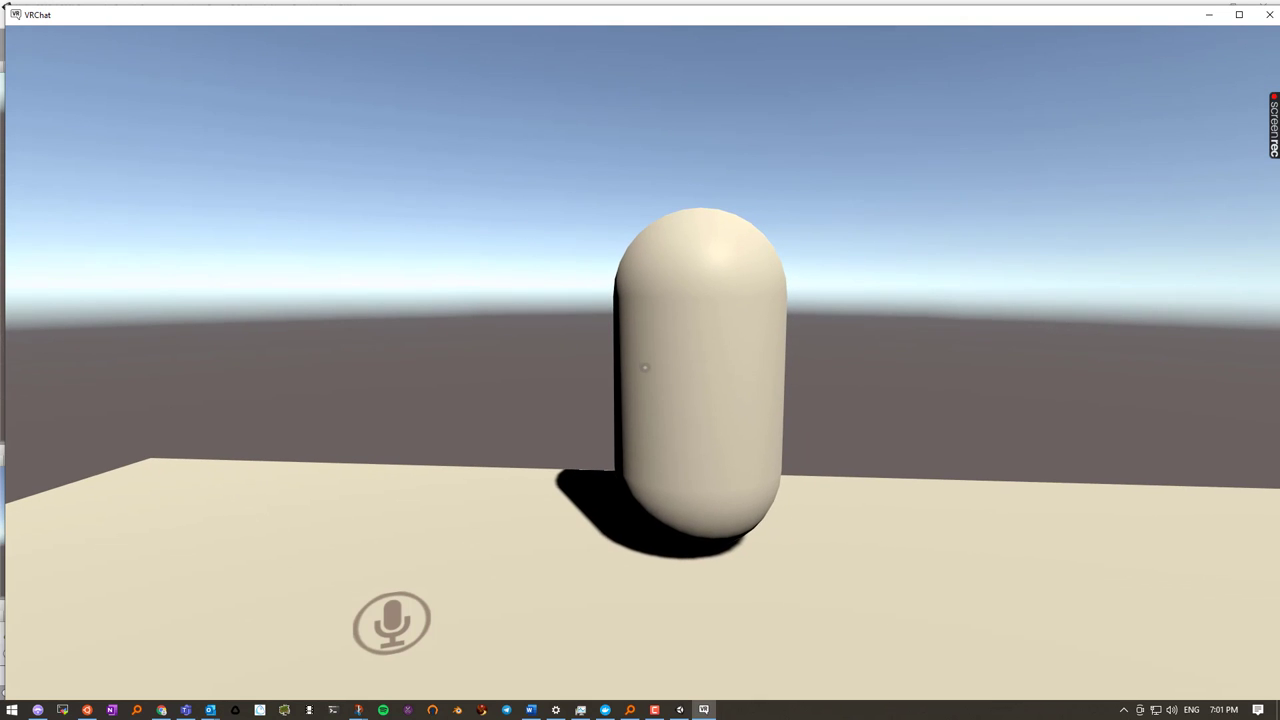
Walk up to the capsule in the test world and back away to inspect it
key(w)
key(w)
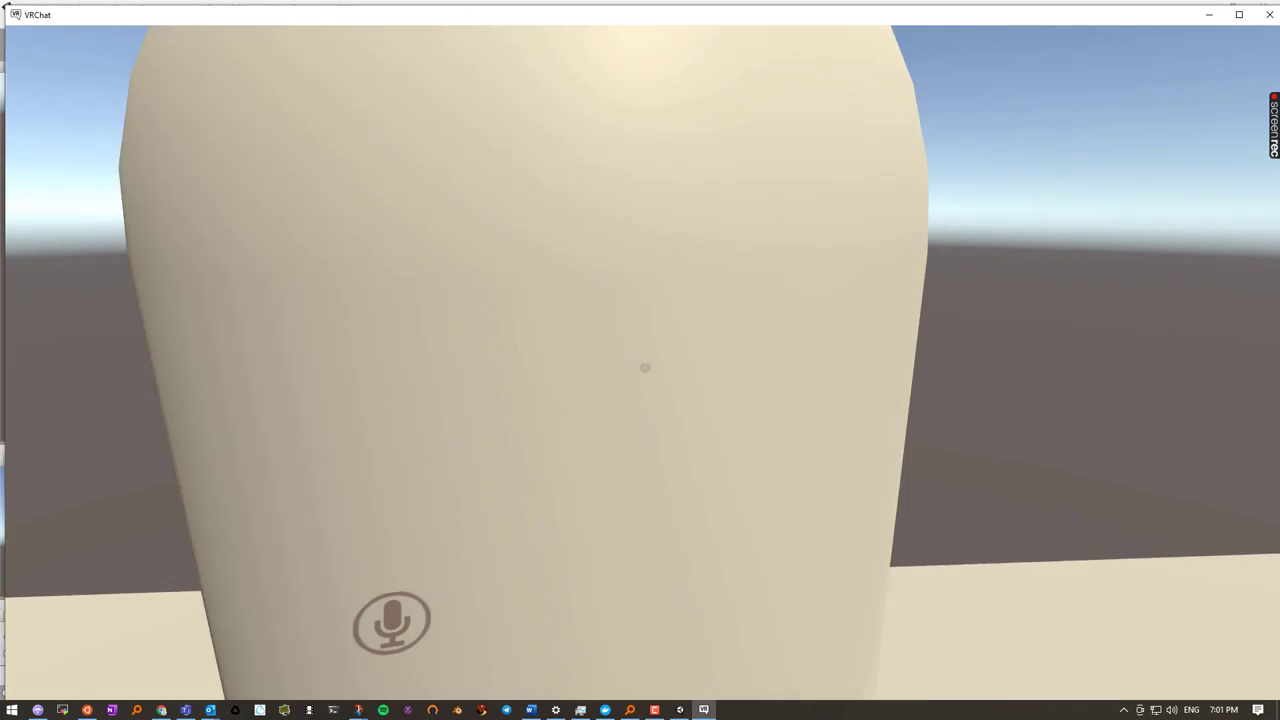
key(s)
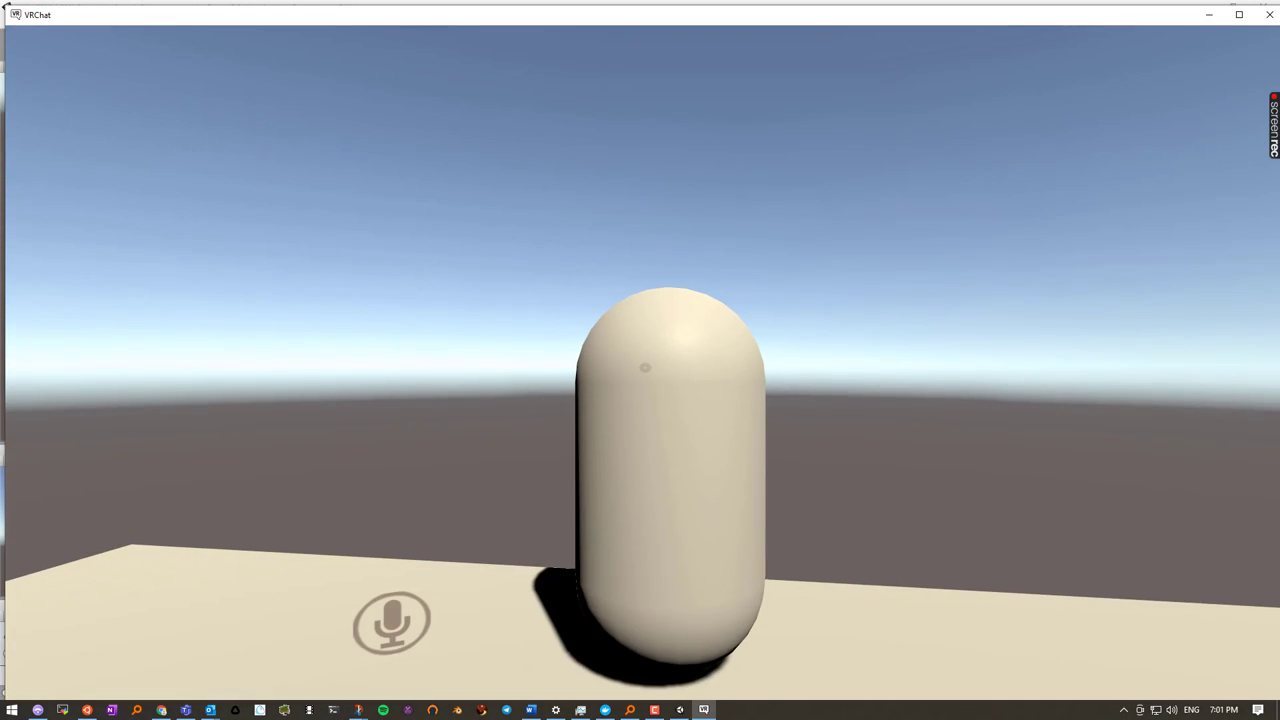
Exit VRChat through its settings and close the VRChat SDK control panel in Unity
key(Escape)
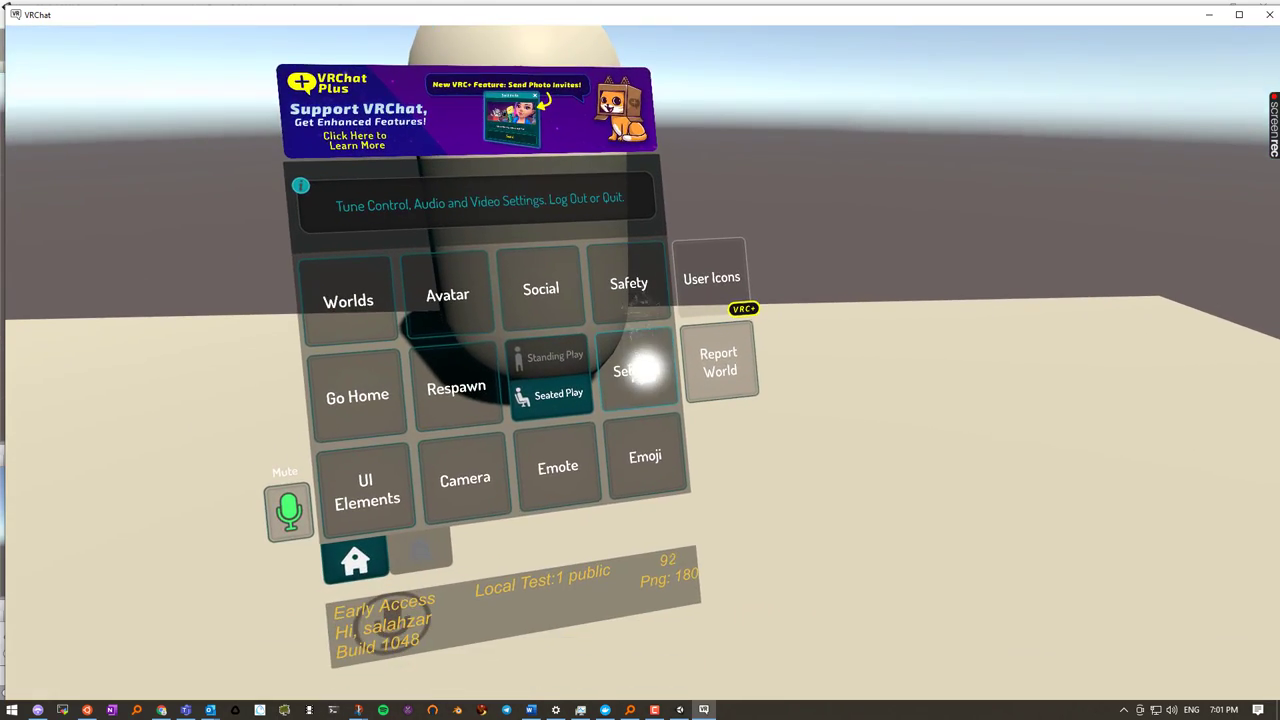
click(643, 370)
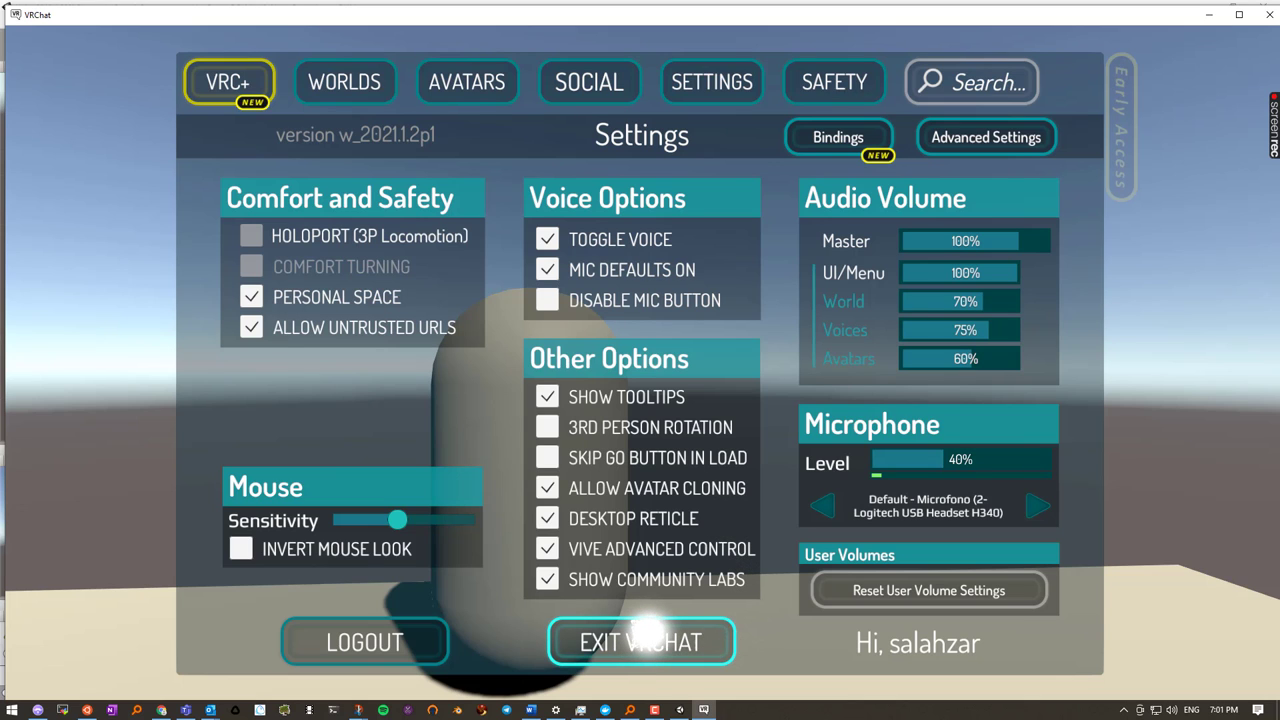
click(648, 637)
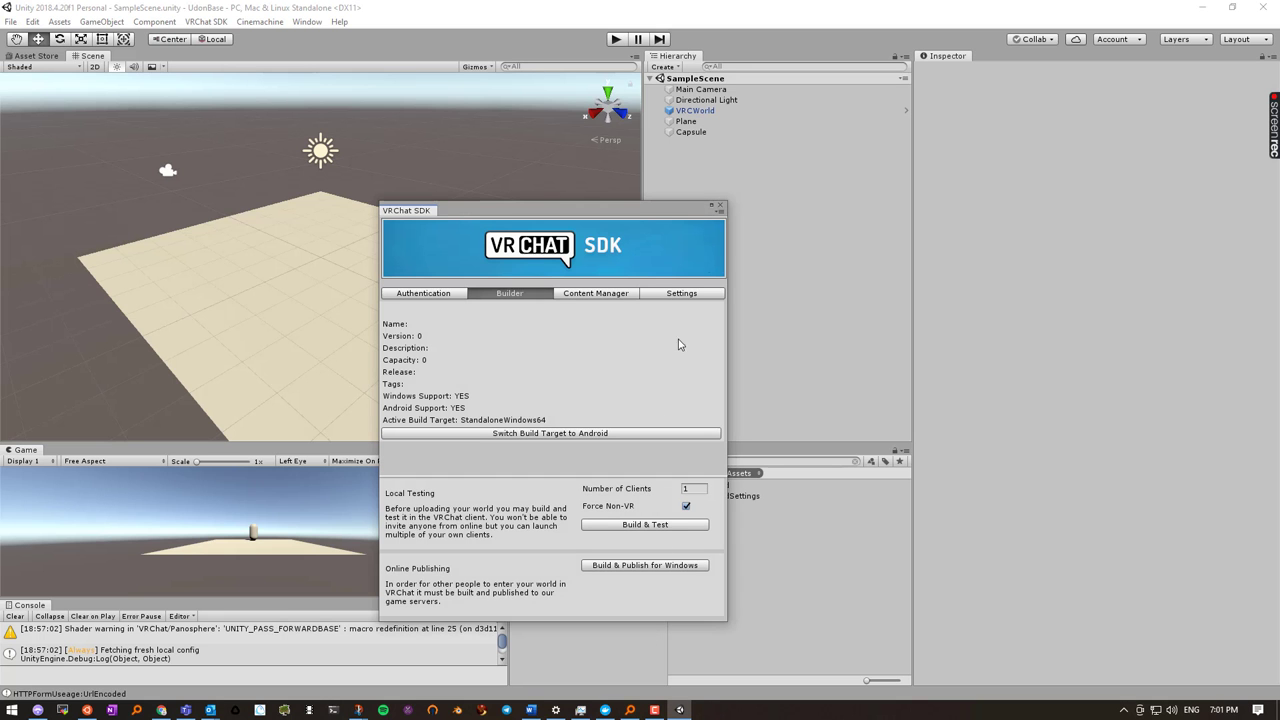
click(721, 207)
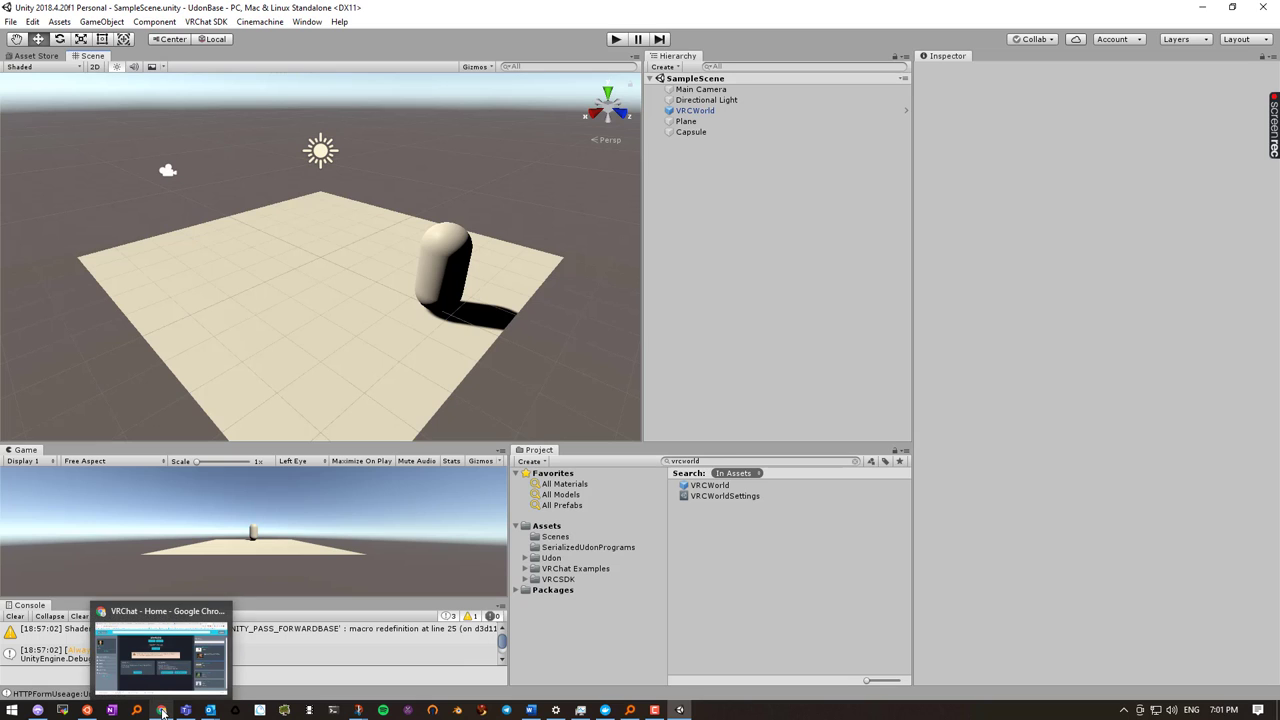
Switch to Chrome and search Google for "cyanemu download"
click(165, 645)
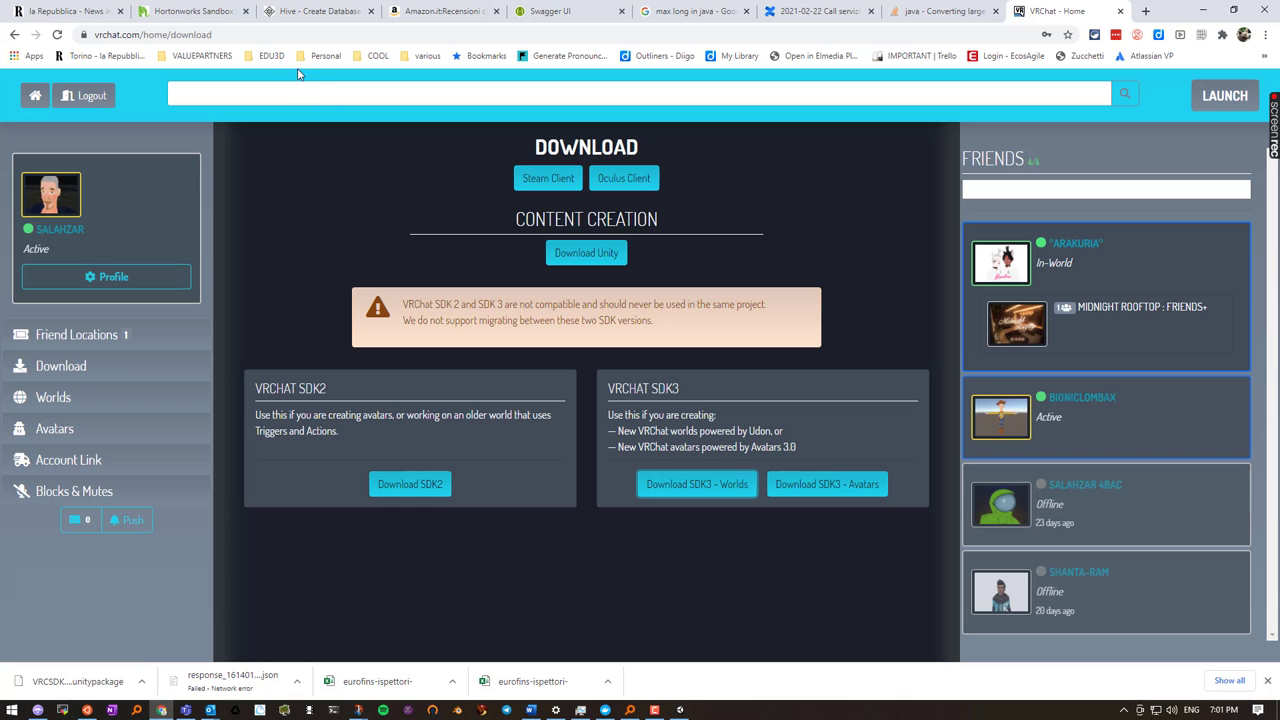
click(264, 35)
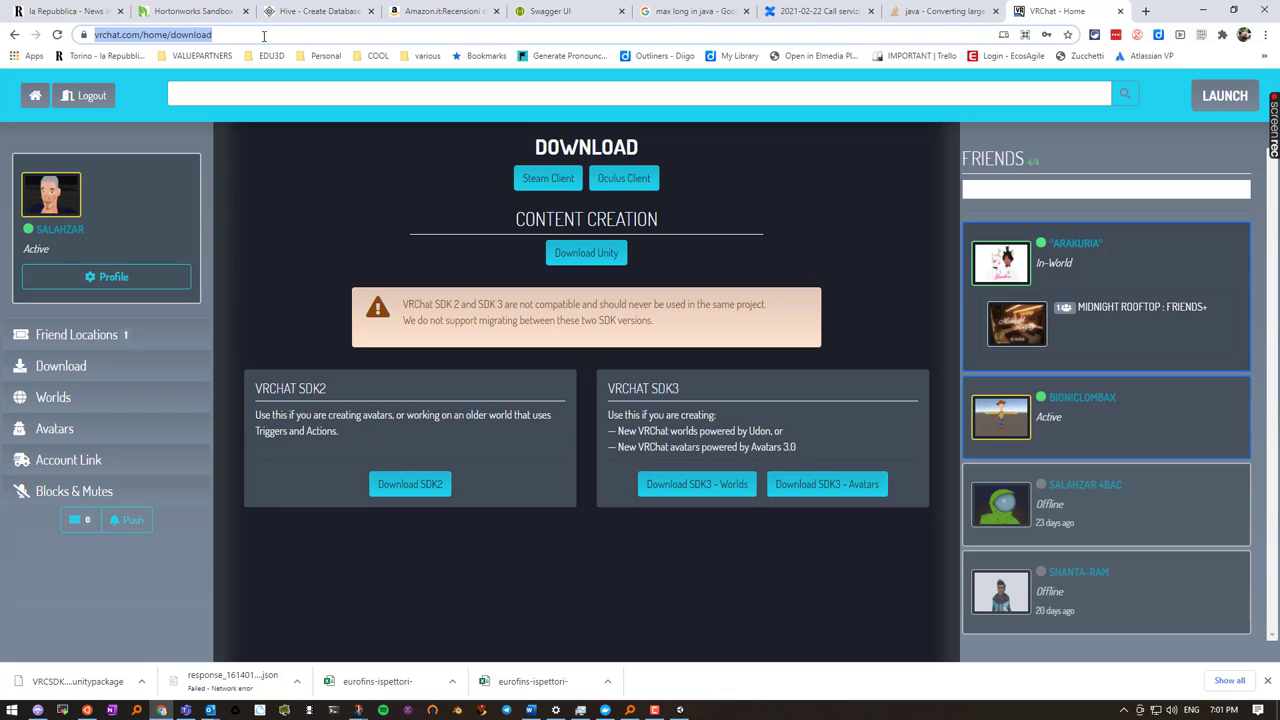
text(cyanem)
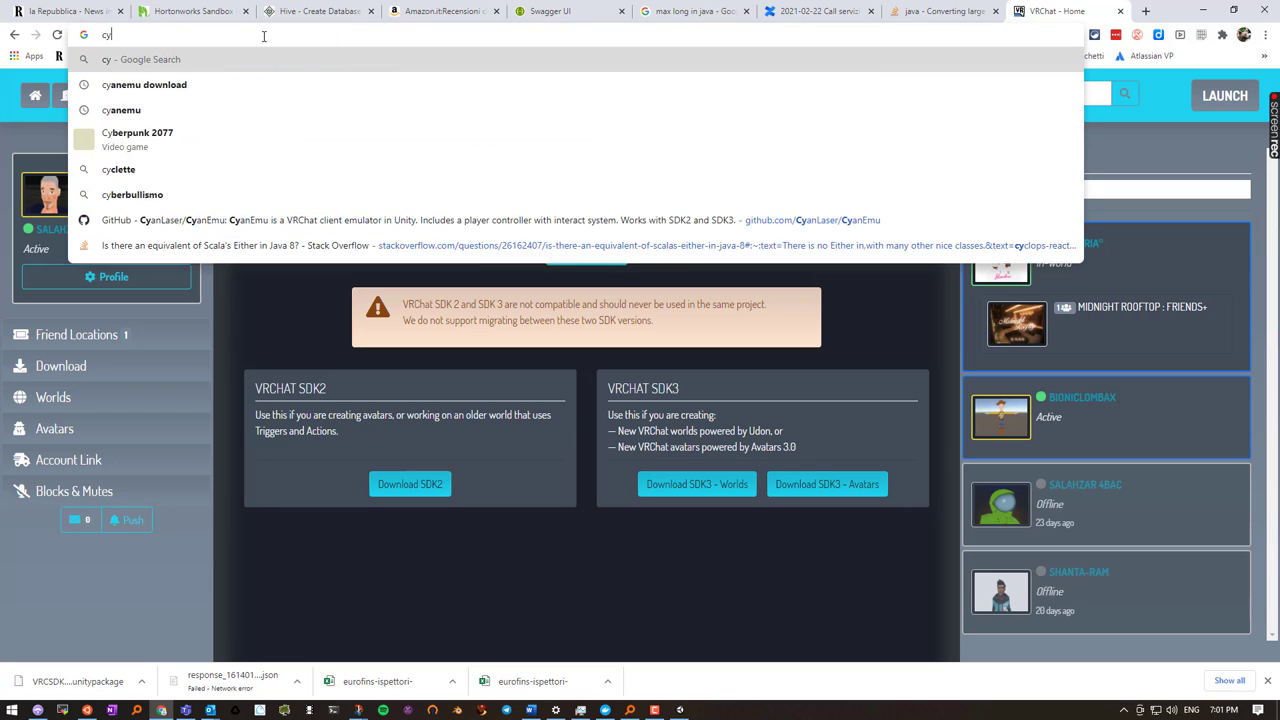
key(BackSpace)
key(BackSpace)
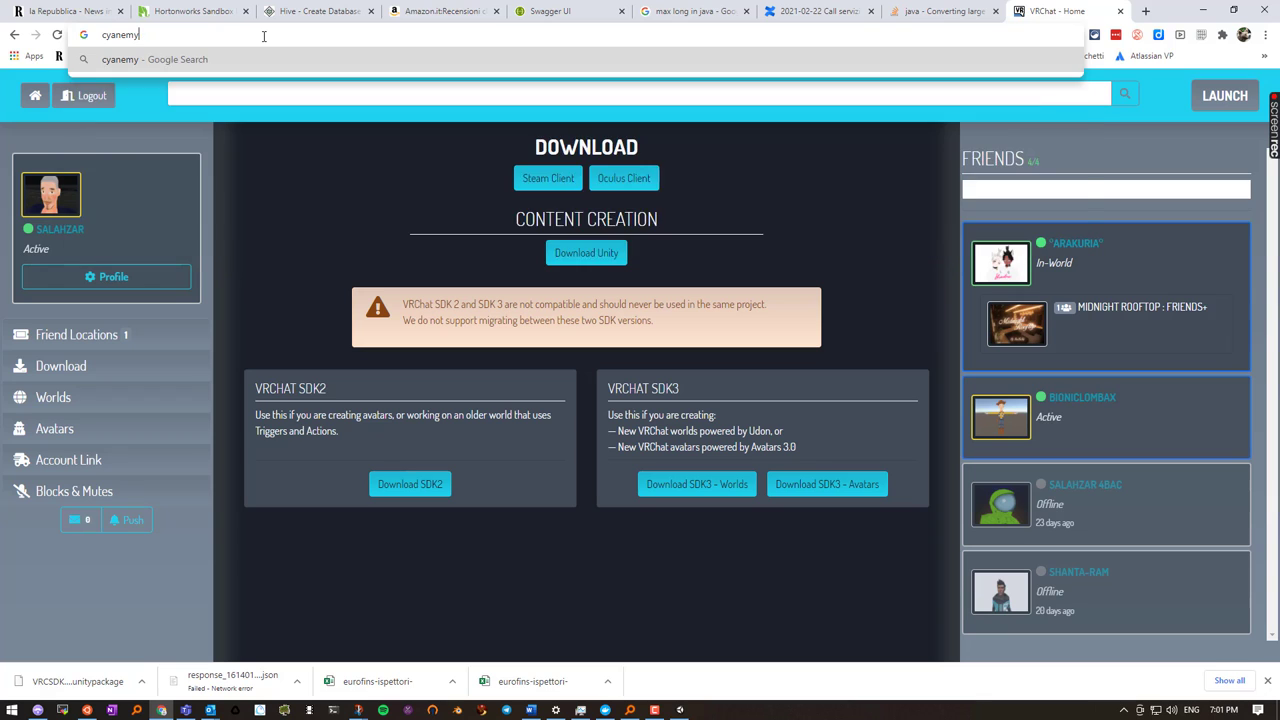
text(u)
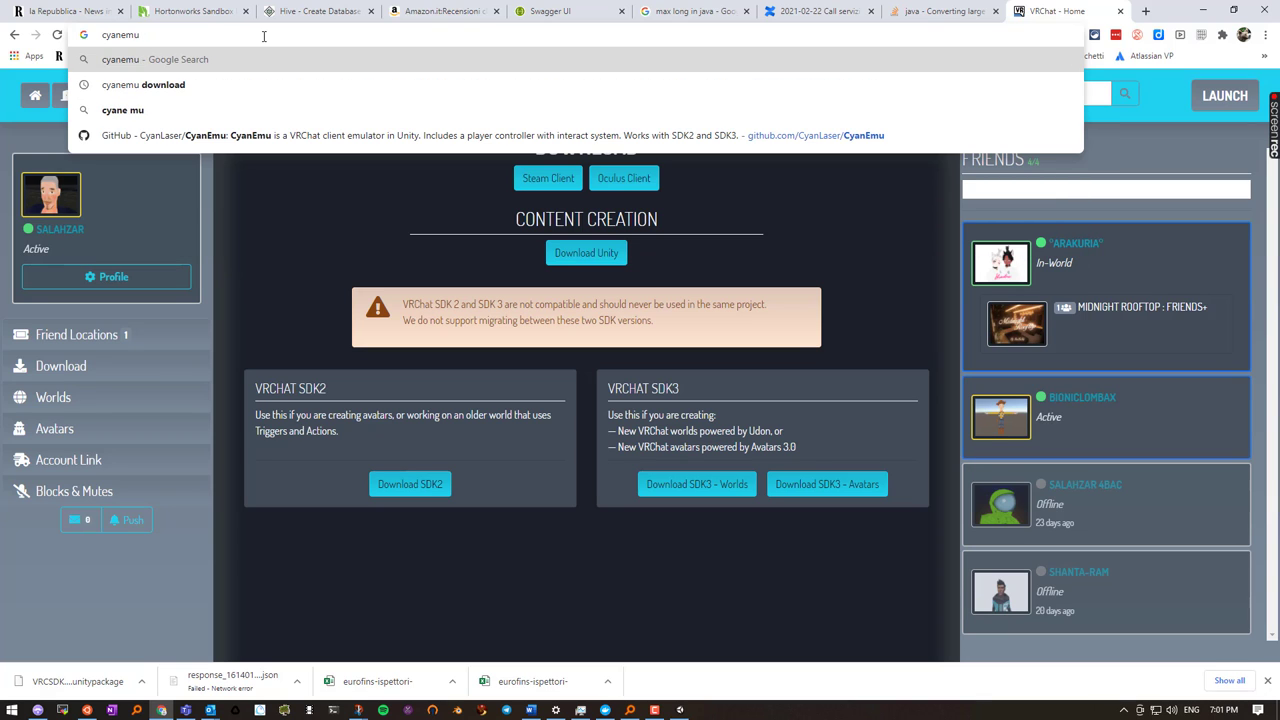
key(Down)
key(Return)
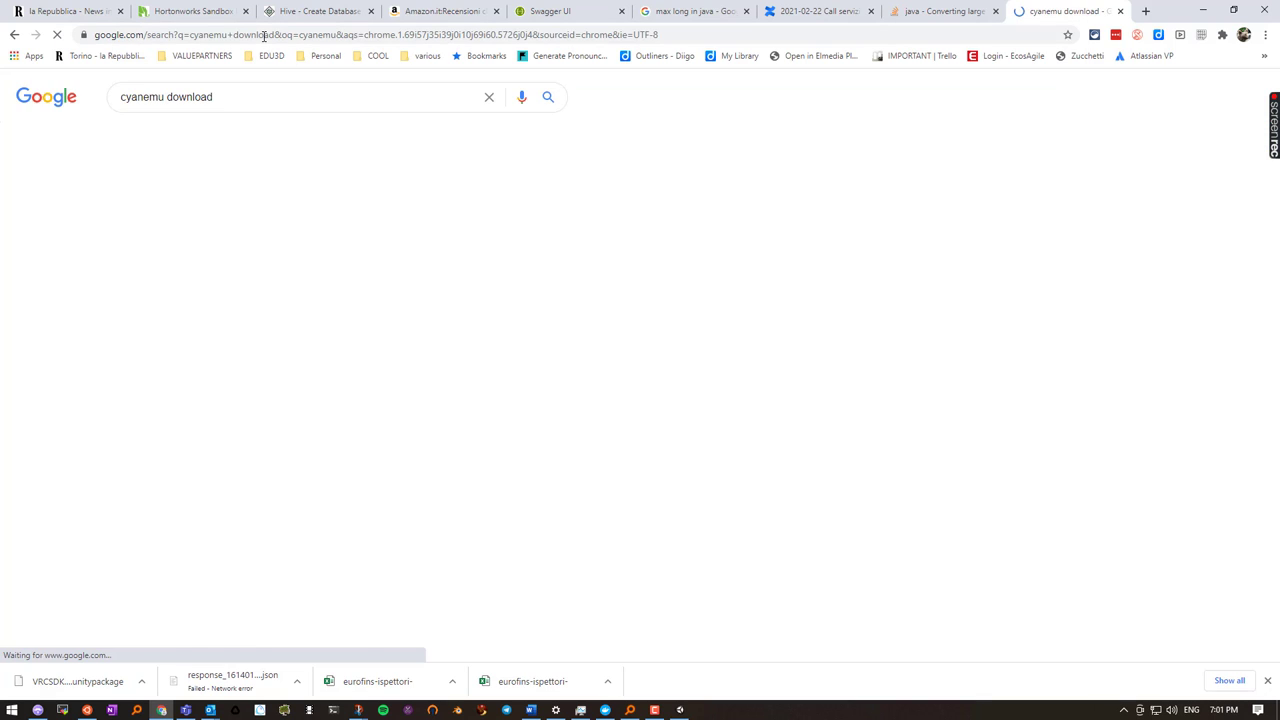
Open the CyanEmu repository on GitHub and go to the assets of its V0.3.3 release
click(226, 233)
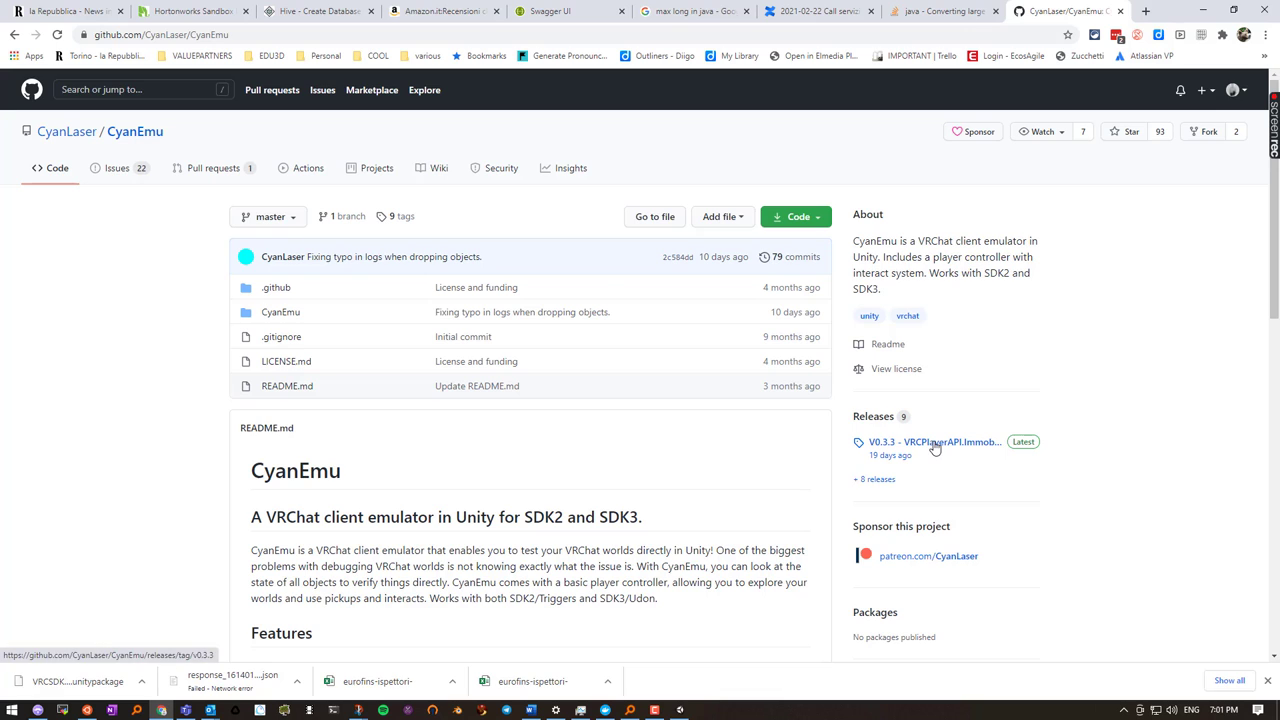
click(934, 447)
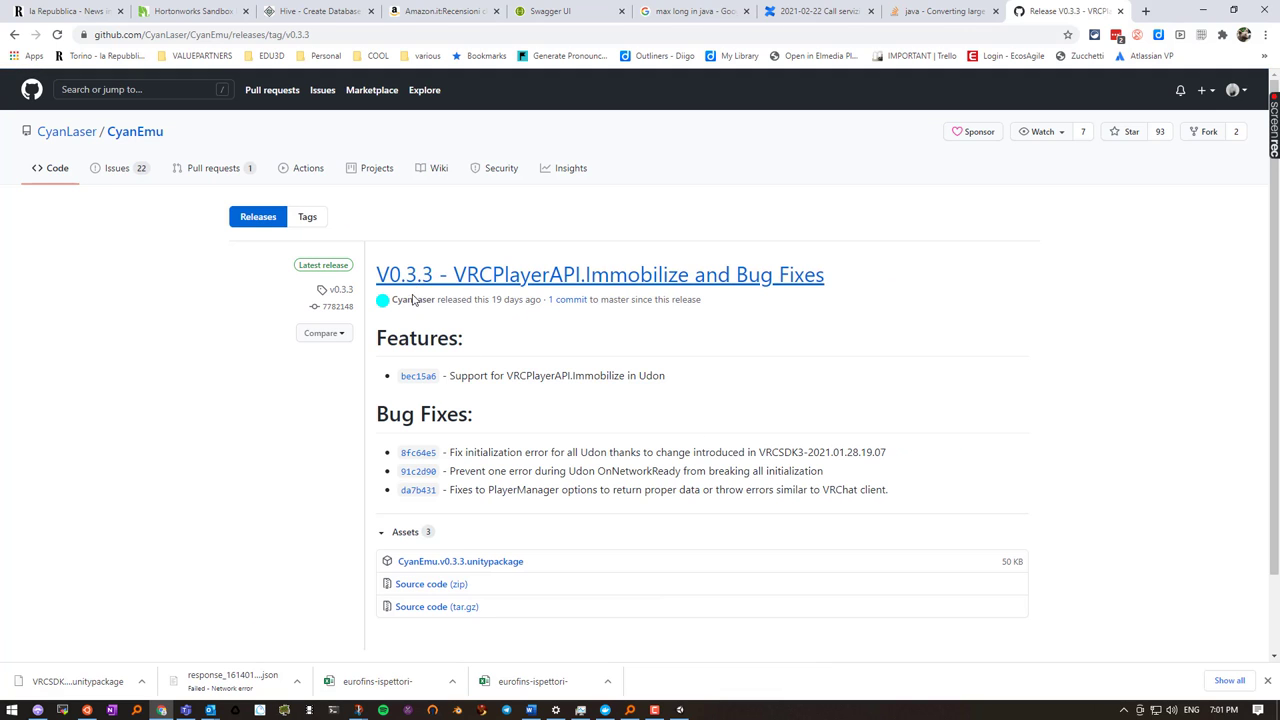
scroll(413, 299, down, 1)
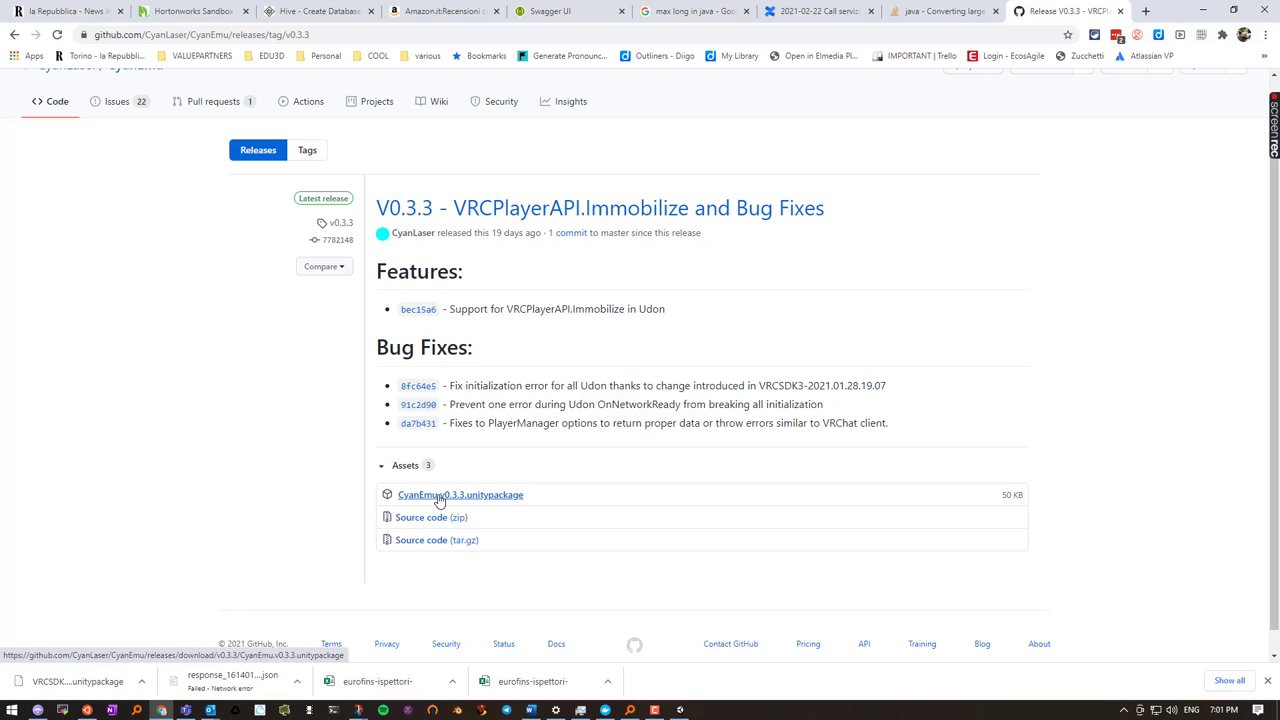
Download the CyanEmu.v0.3.3.unitypackage asset from the GitHub release page
right_click(440, 500)
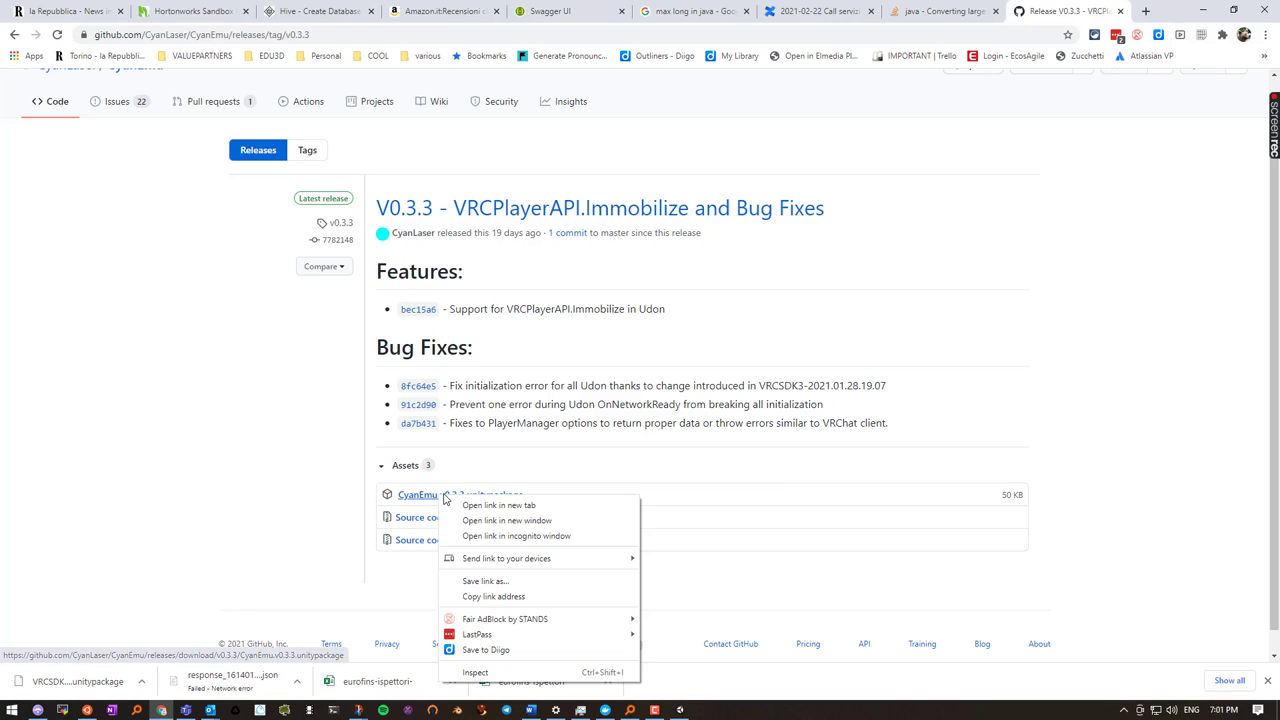
click(494, 588)
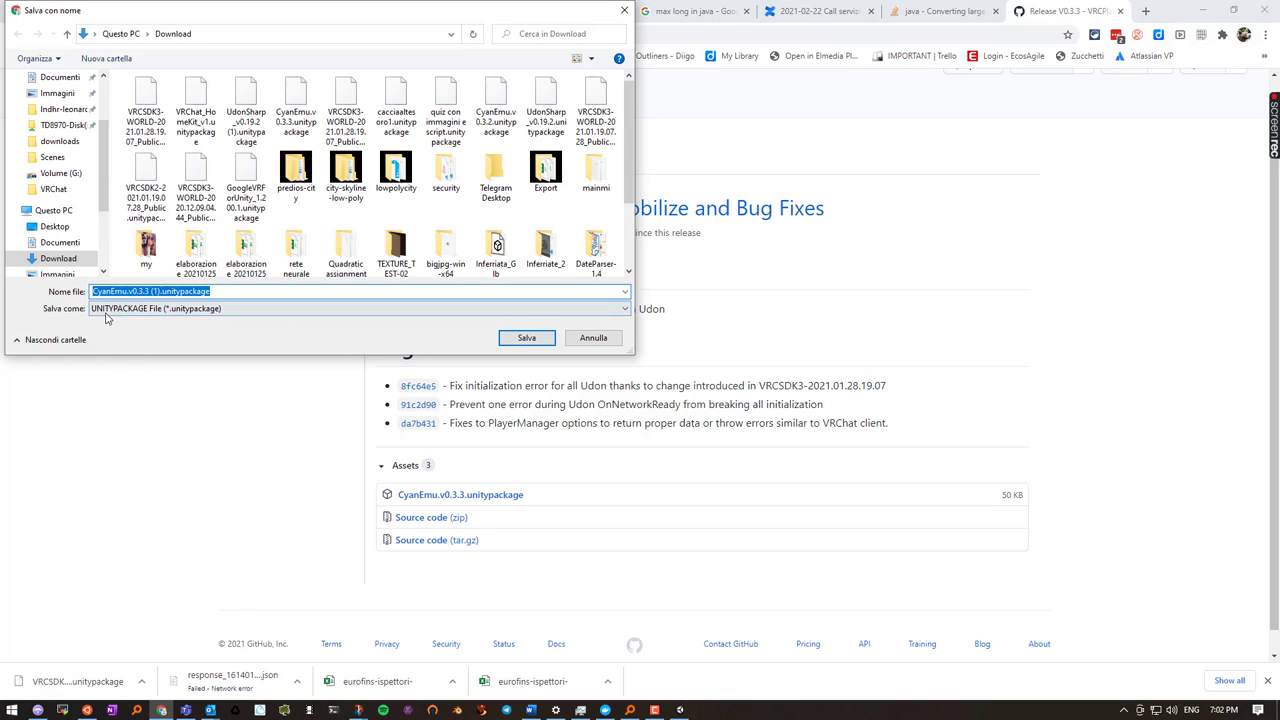
click(526, 338)
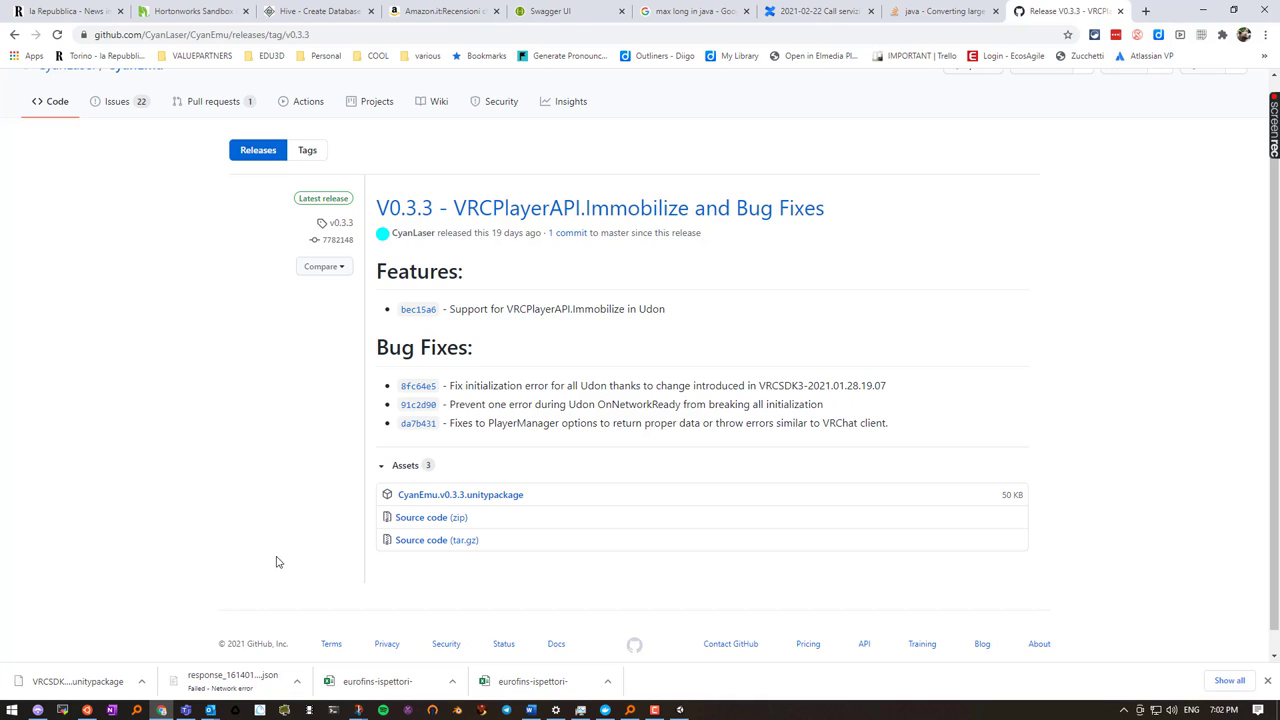
click(428, 497)
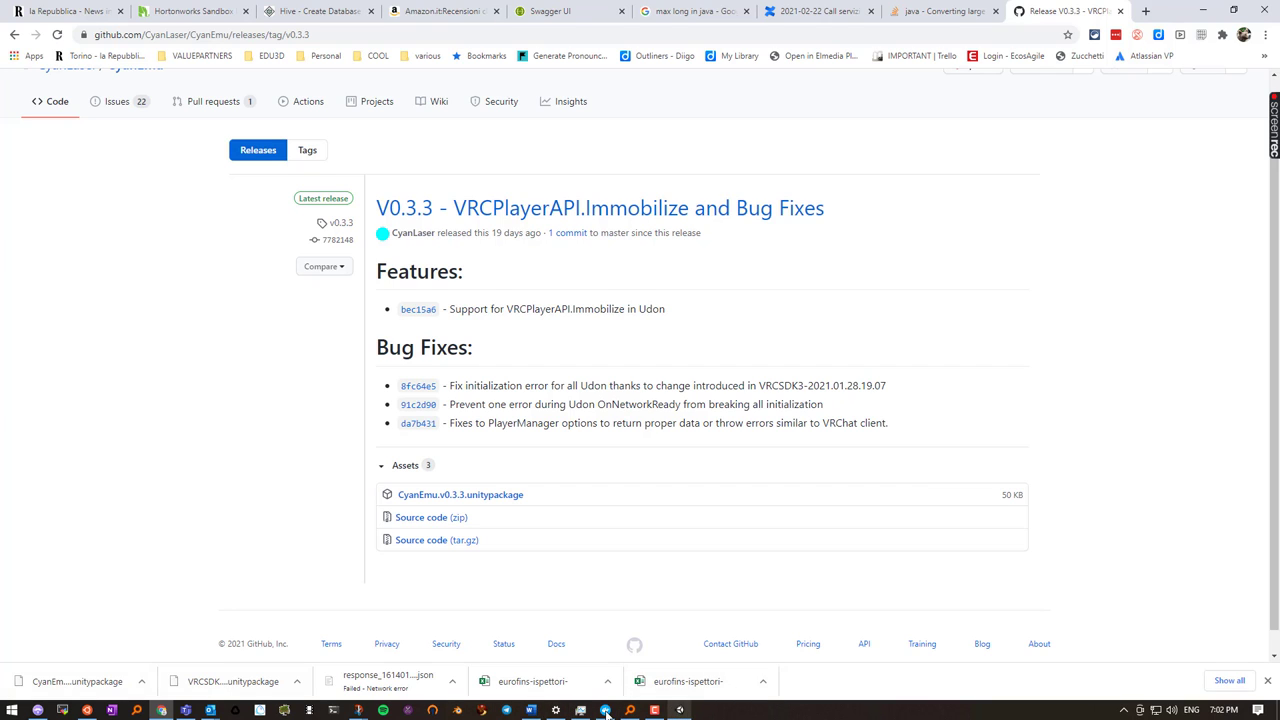
Switch to Unity and import all files of the downloaded CyanEmu v0.3.3 package into the project's Assets
drag(62, 686, 745, 554)
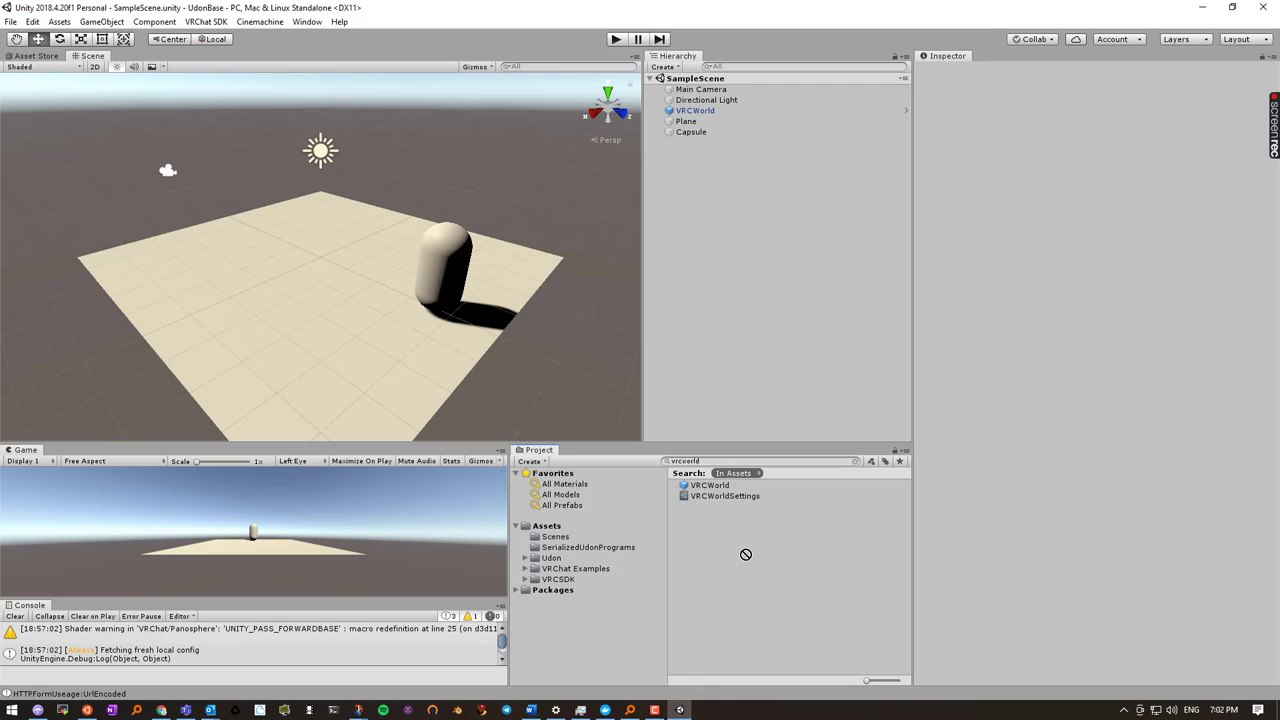
drag(745, 554, 578, 528)
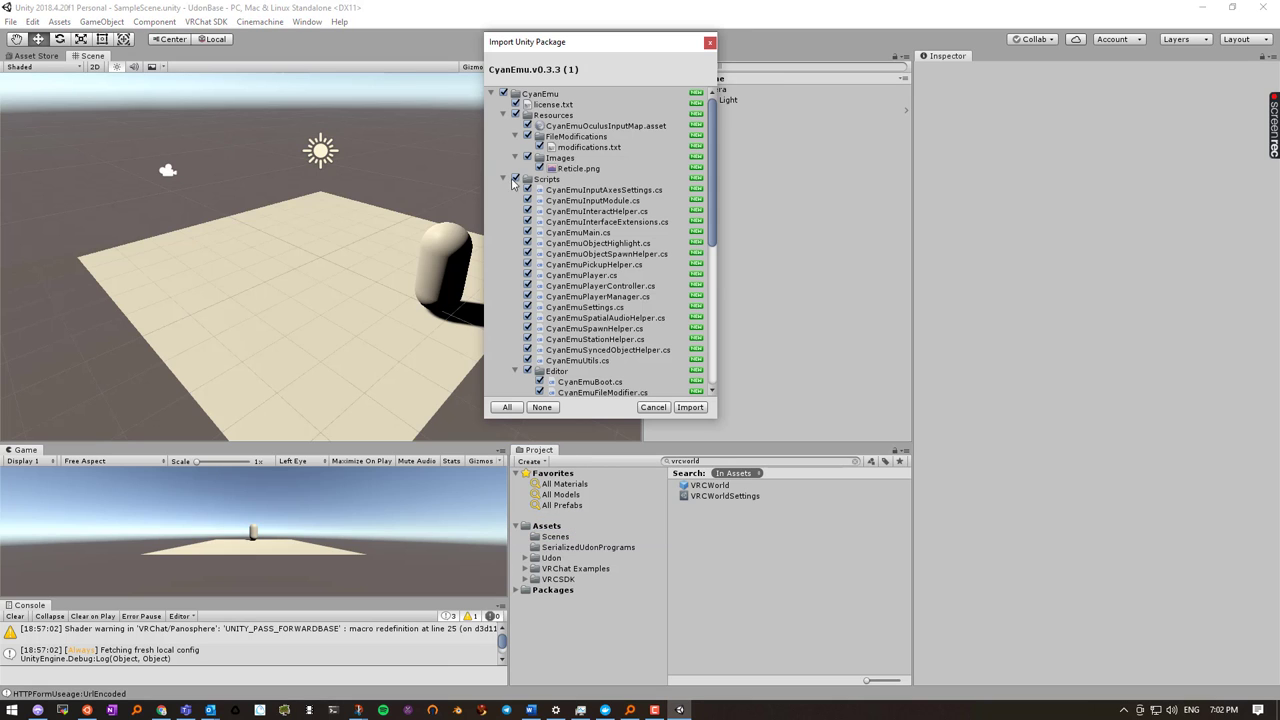
click(689, 407)
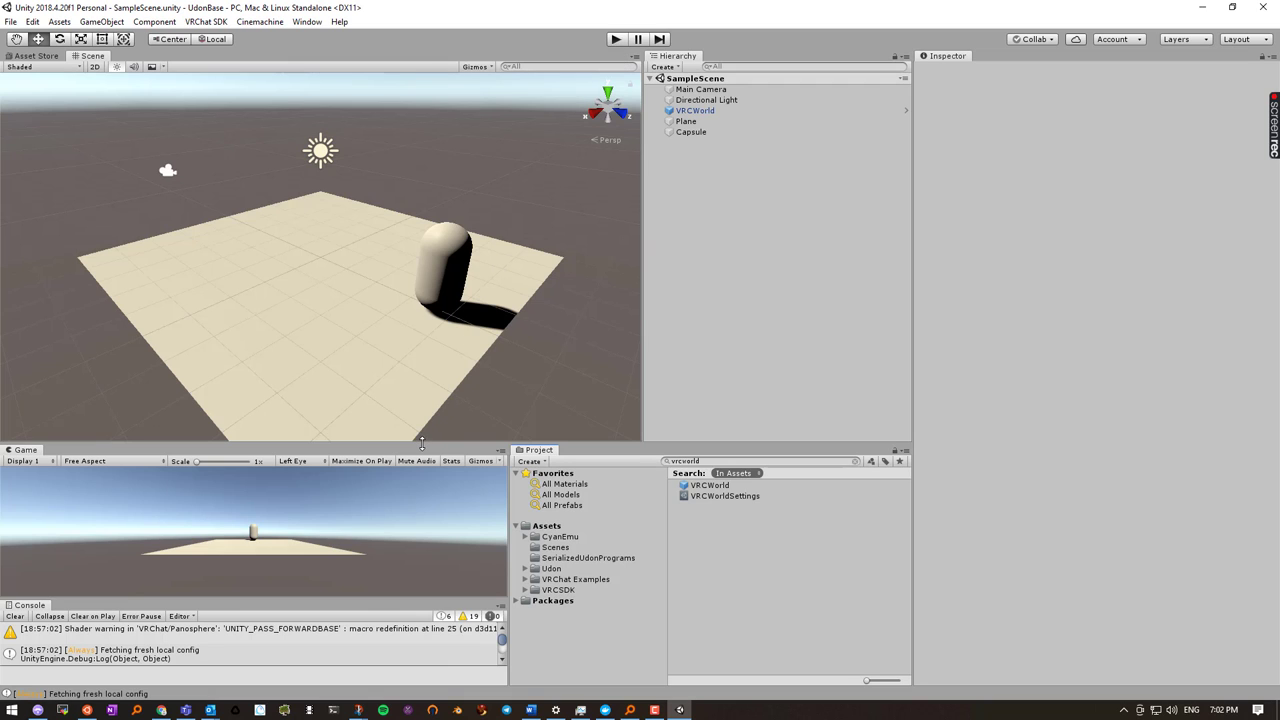
Enlarge the Game view and start play mode, closing the CyanEmu menu to take control of the player
drag(430, 443, 440, 377)
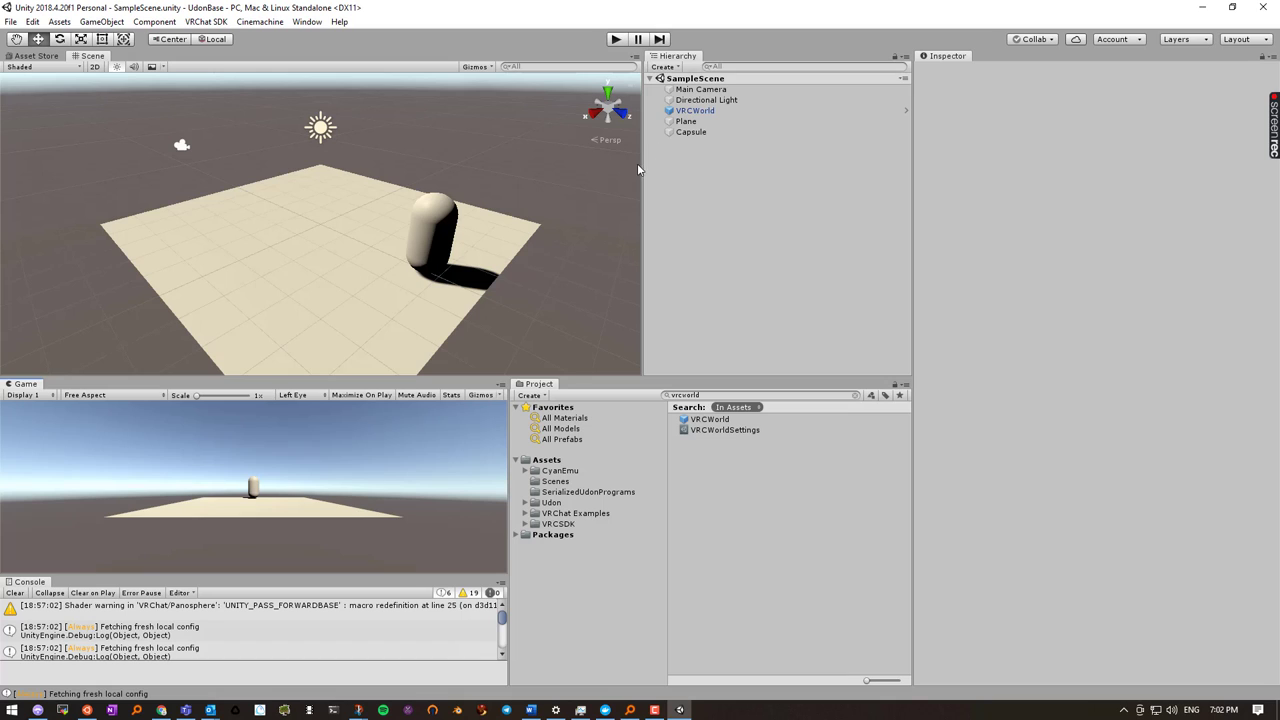
click(615, 40)
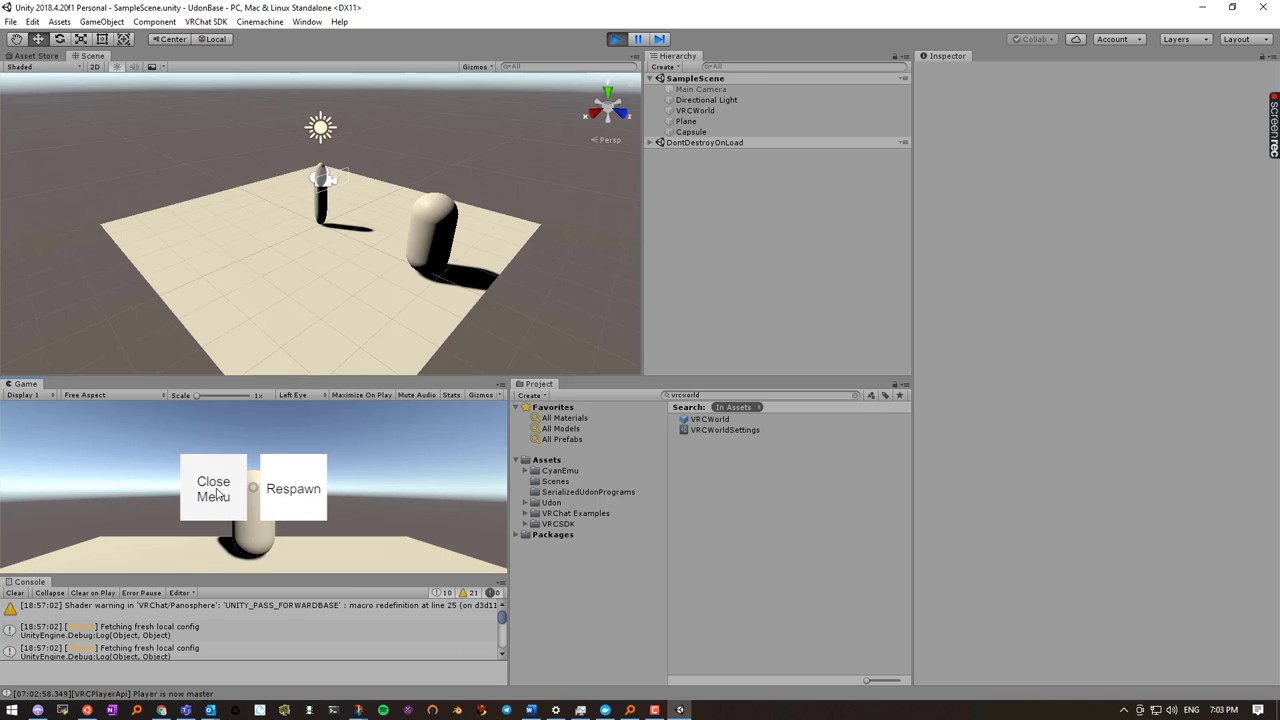
click(217, 494)
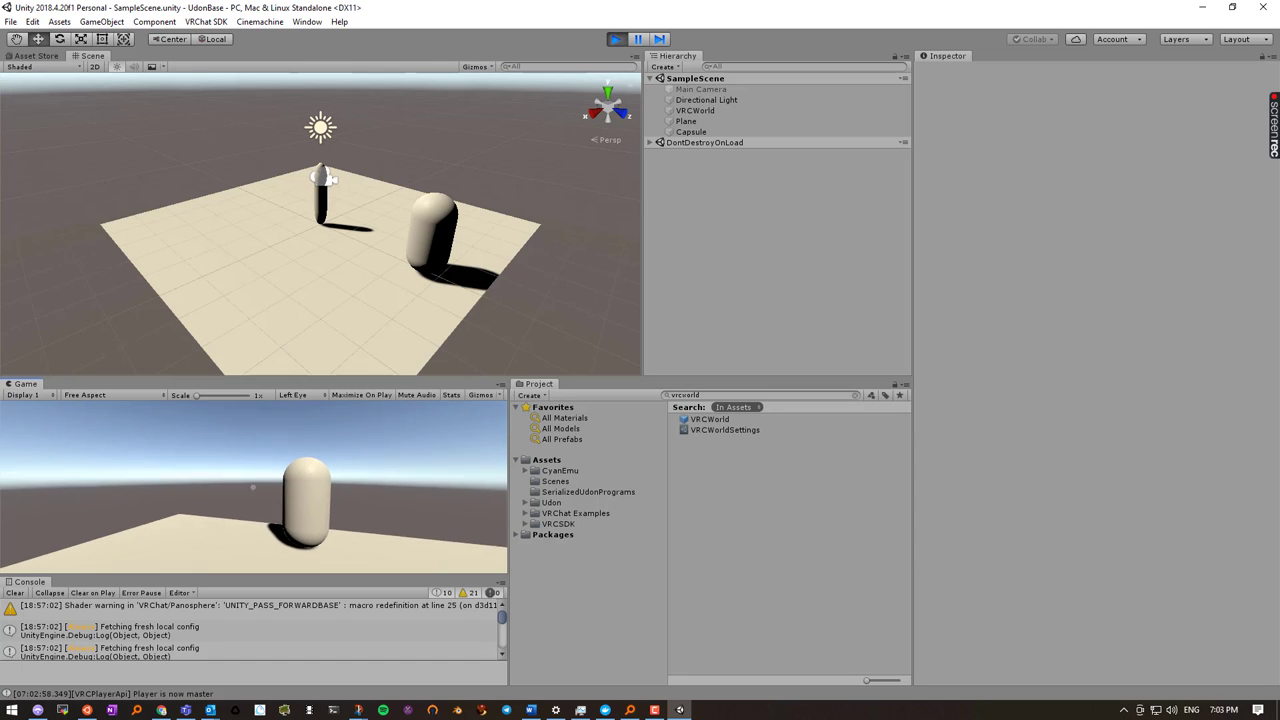
Test player movement by walking up to the capsule and backing away repeatedly, and stop play mode
key(w)
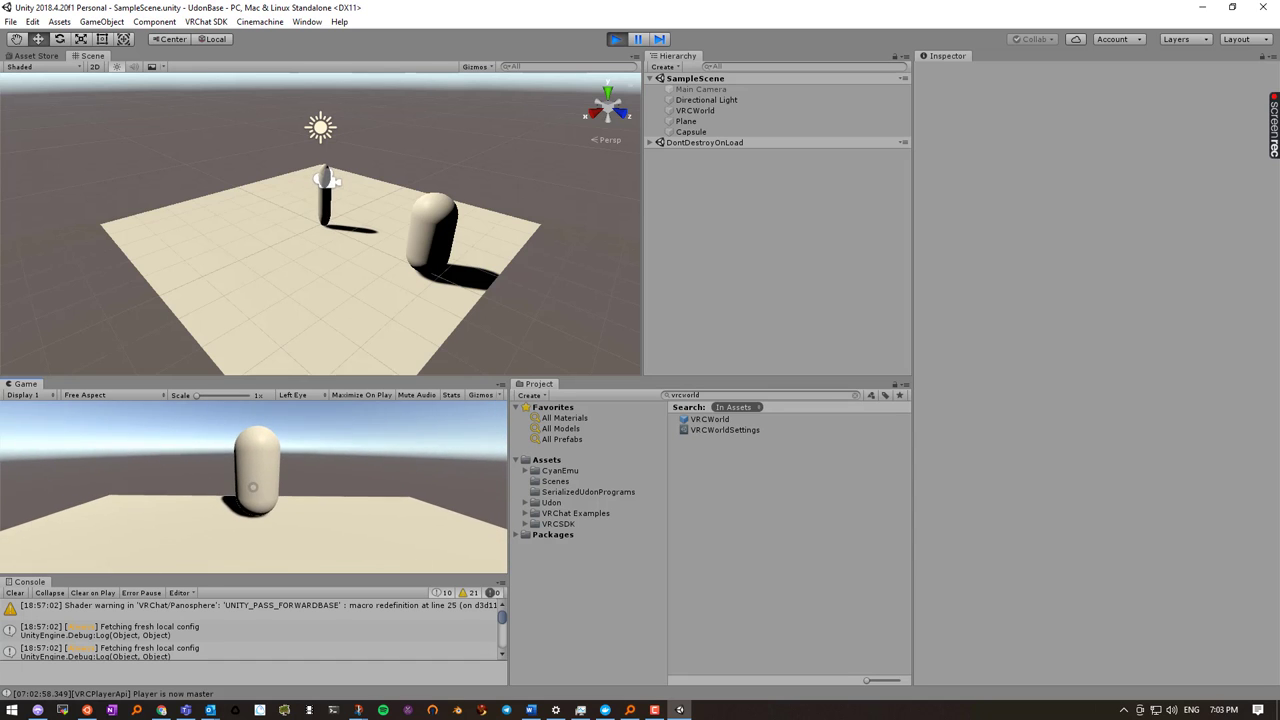
key(w)
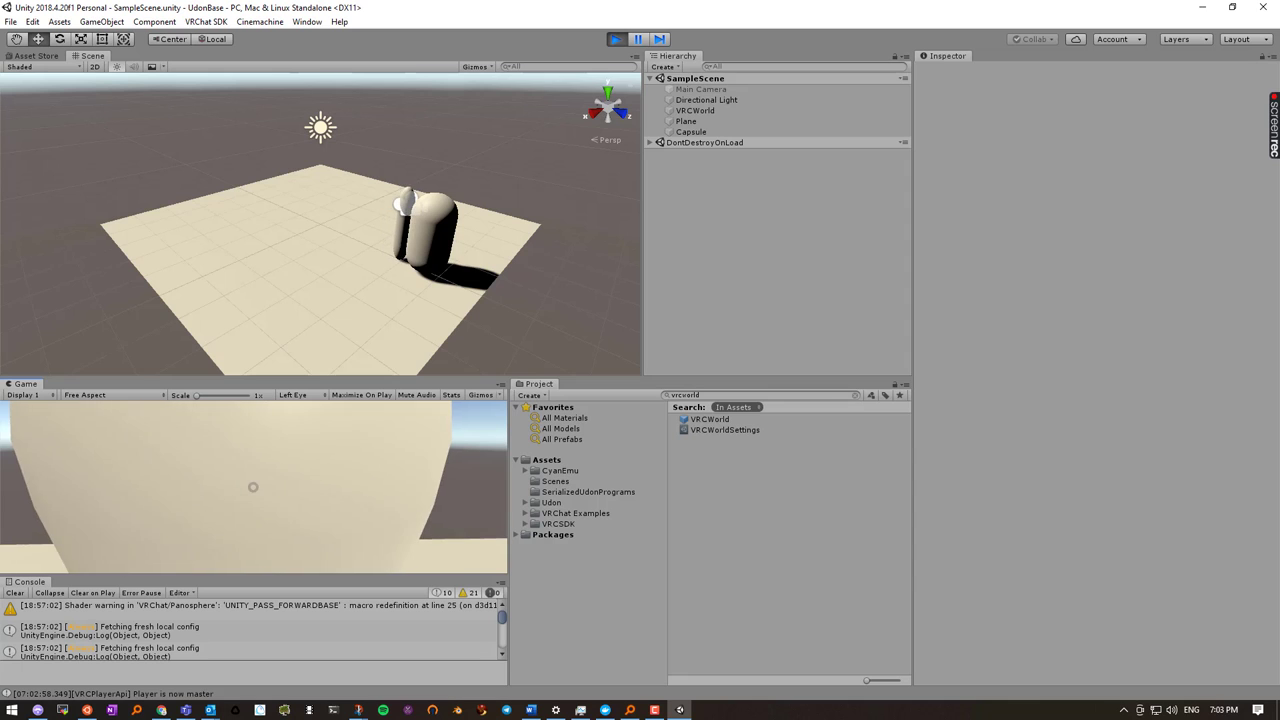
key(s)
key(w)
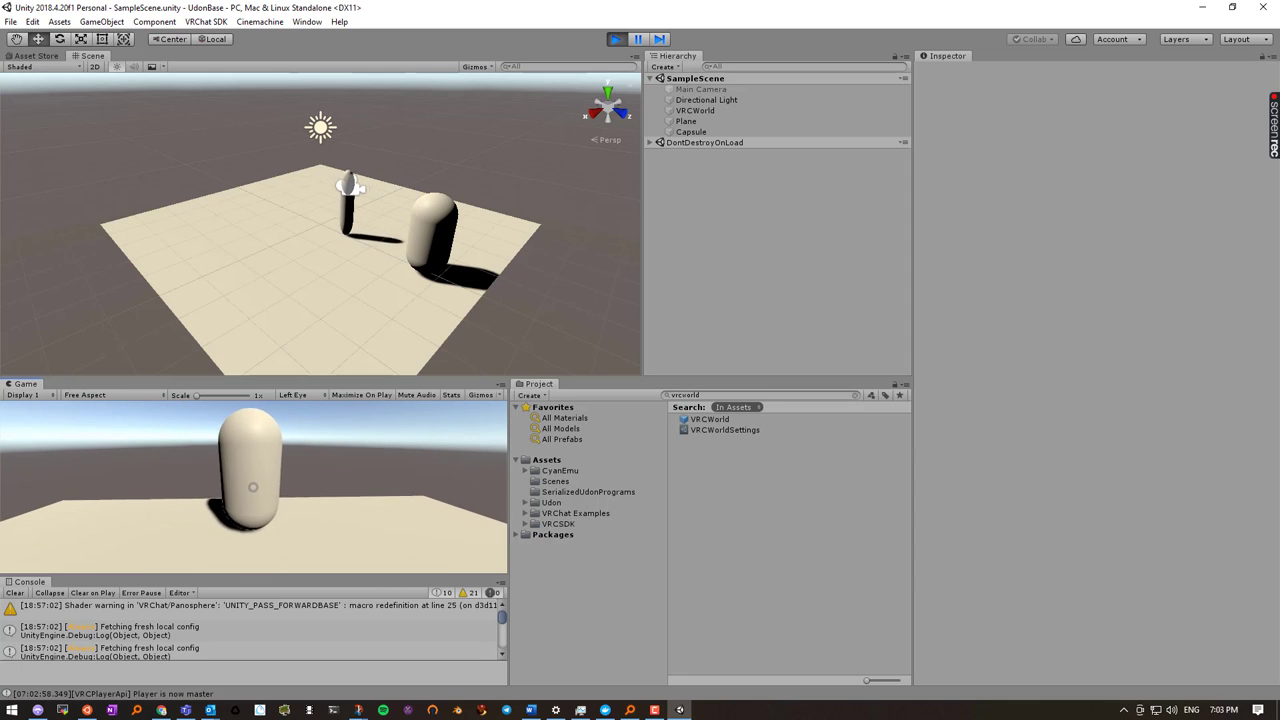
key(w)
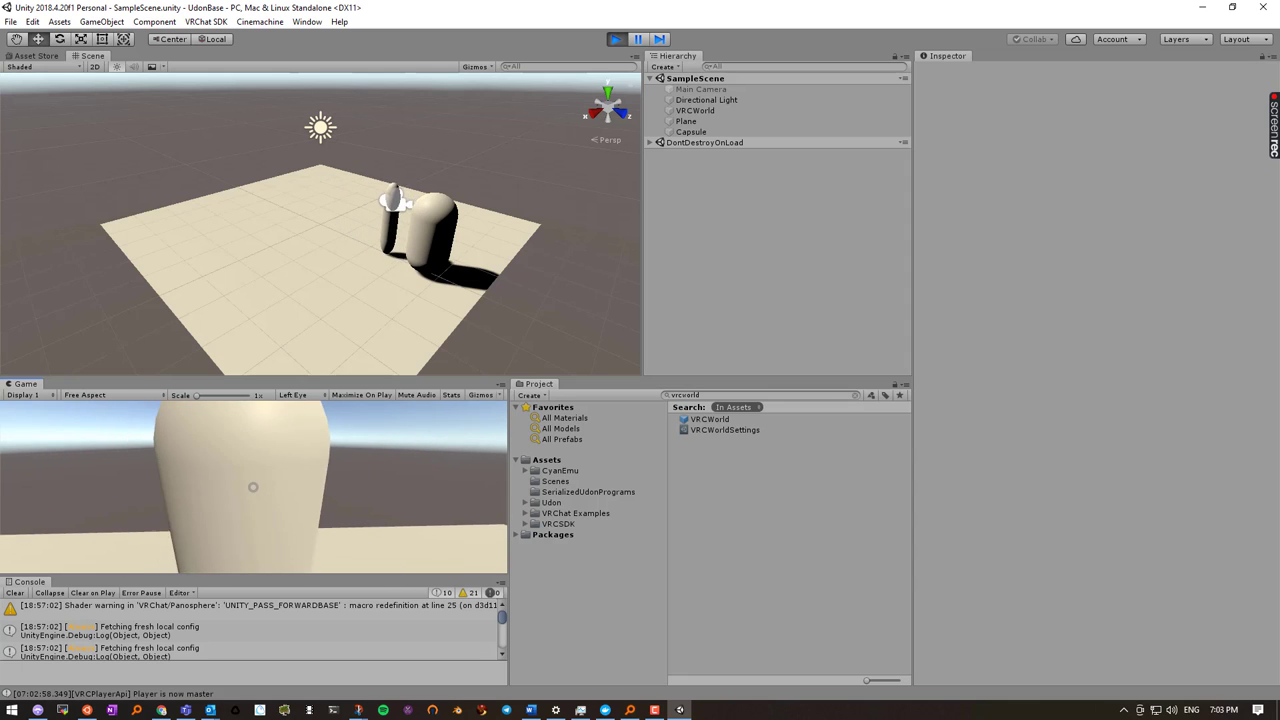
key(s)
key(Escape)
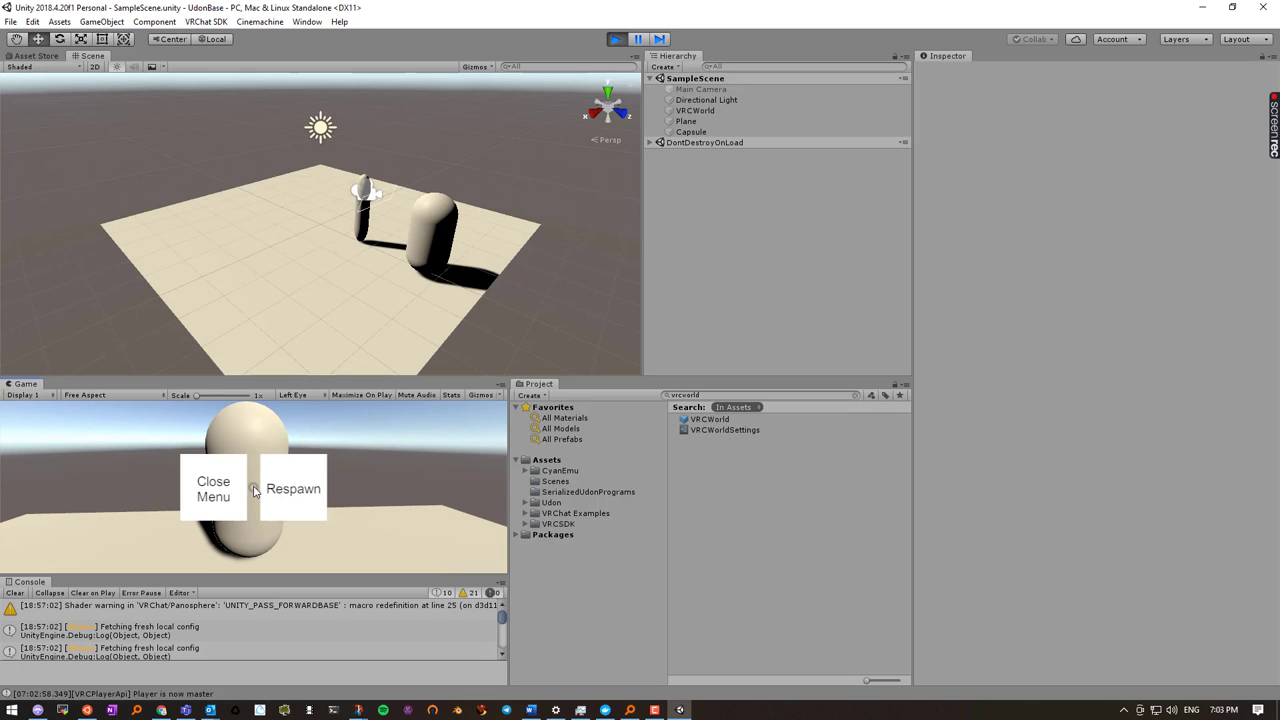
click(624, 40)
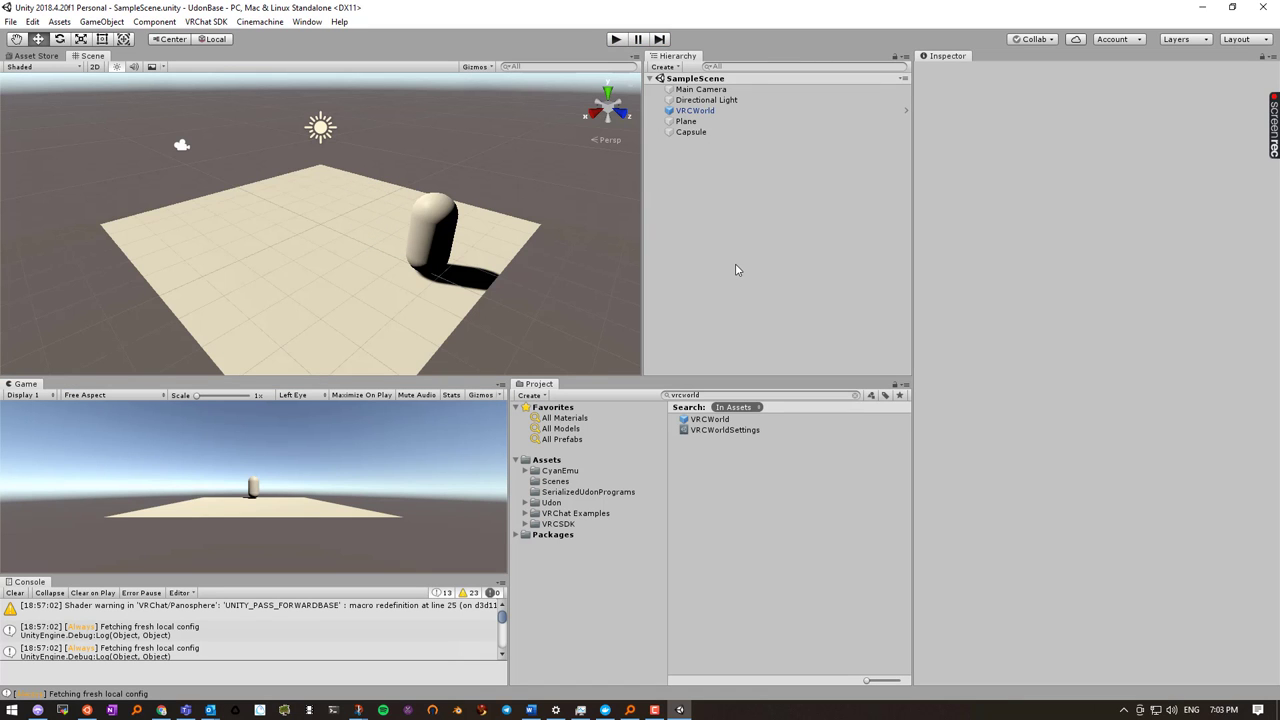